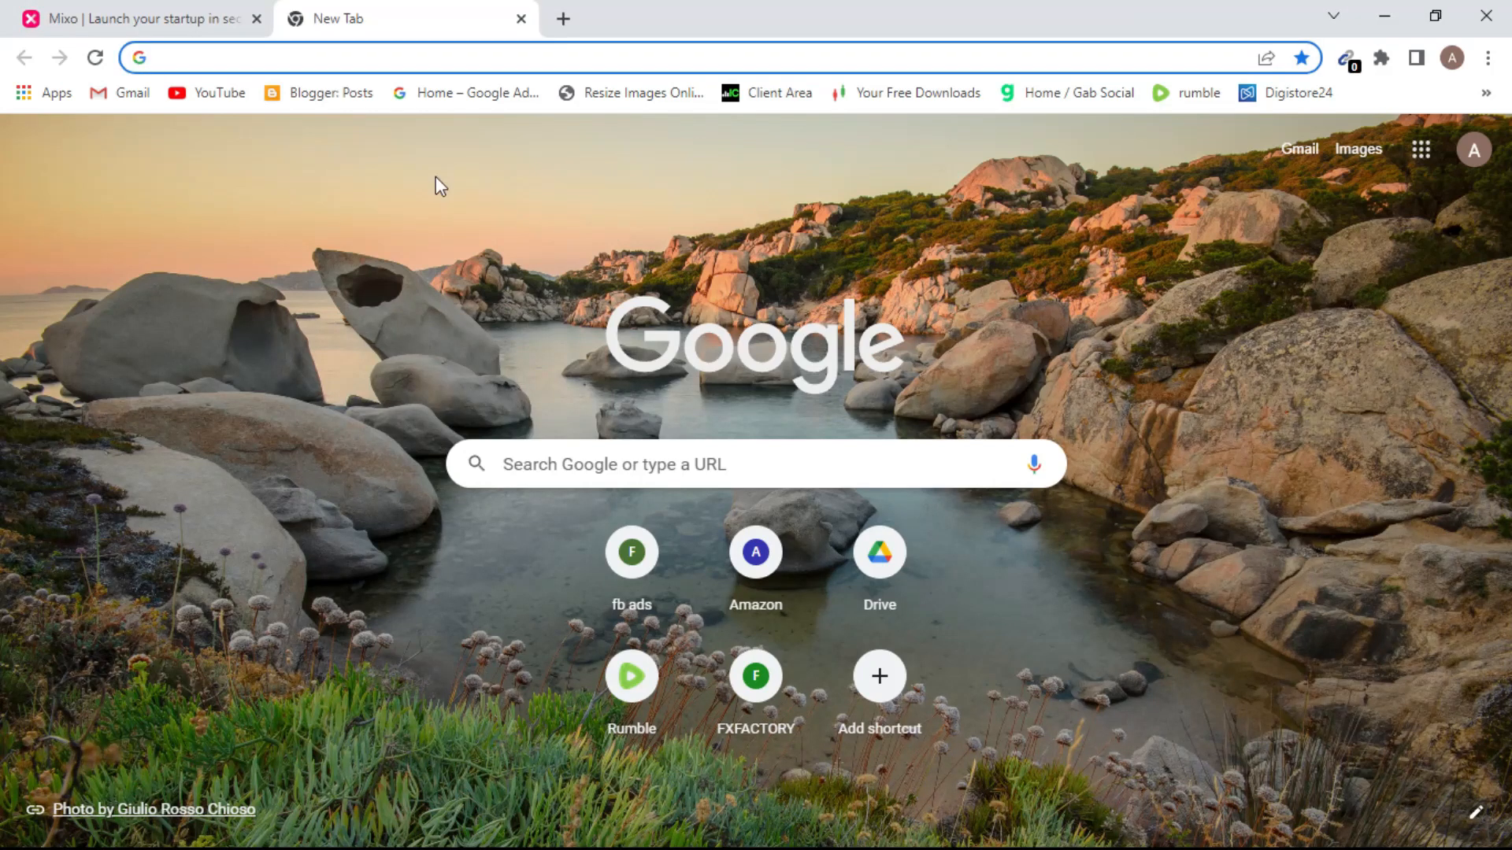
# Load mixo.io in the second Chrome tab, then switch to the first Mixo tab.
pyautogui.click(264, 55)
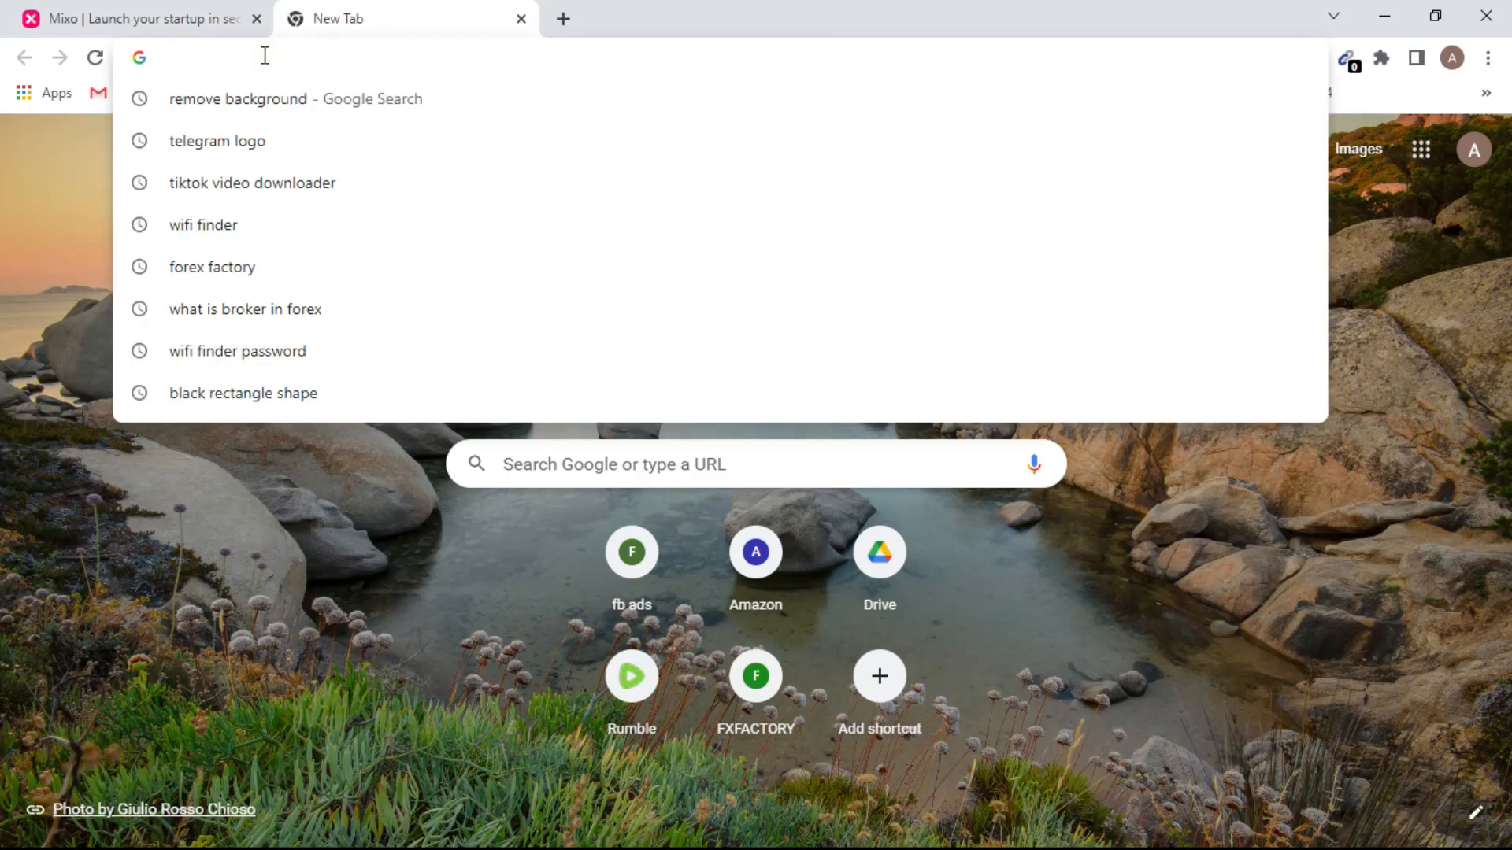
pyautogui.write('mixo')
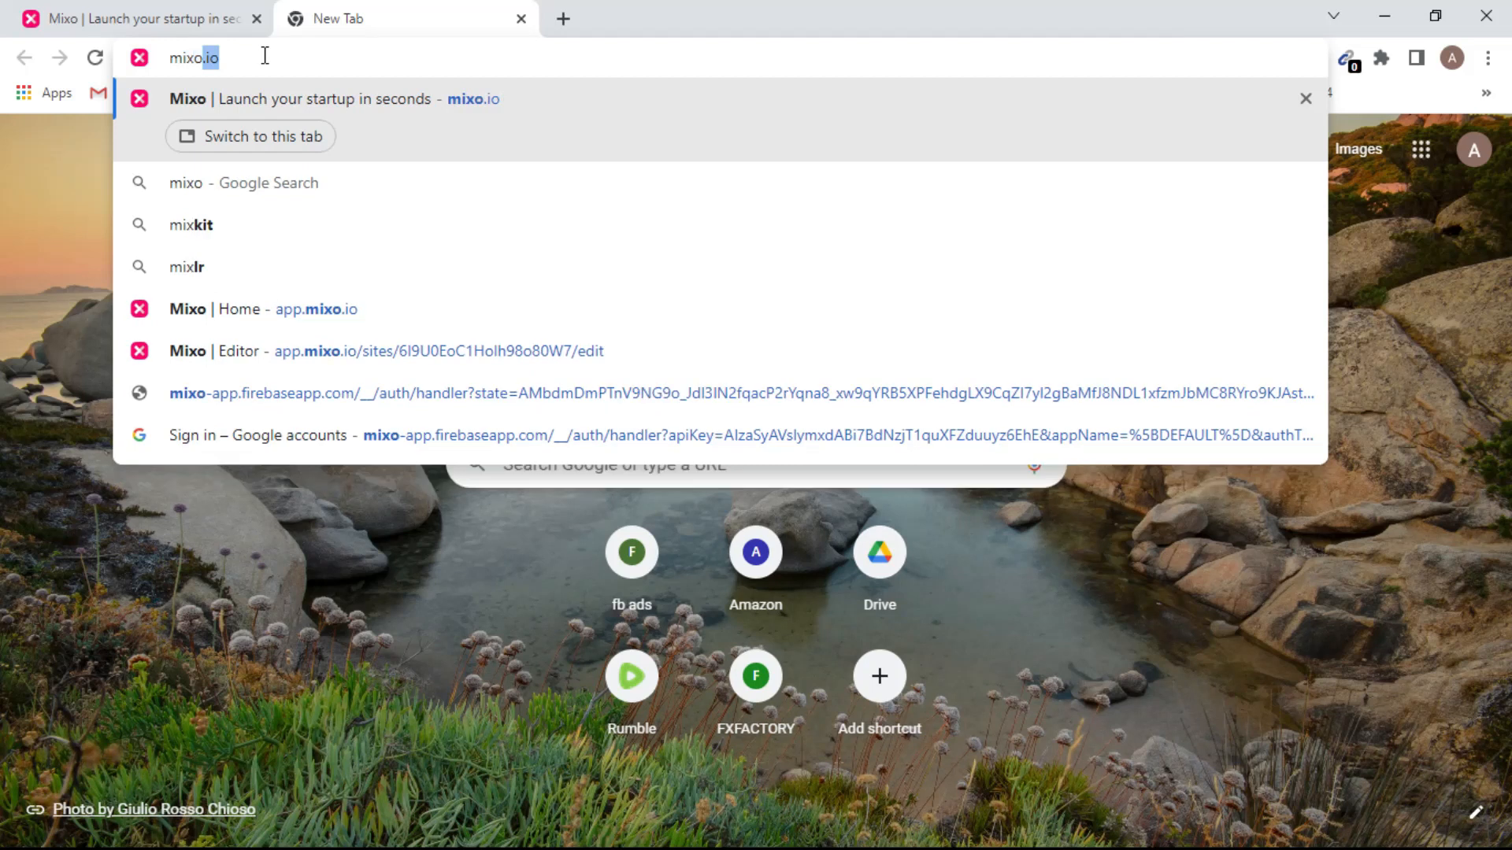
pyautogui.write('.io')
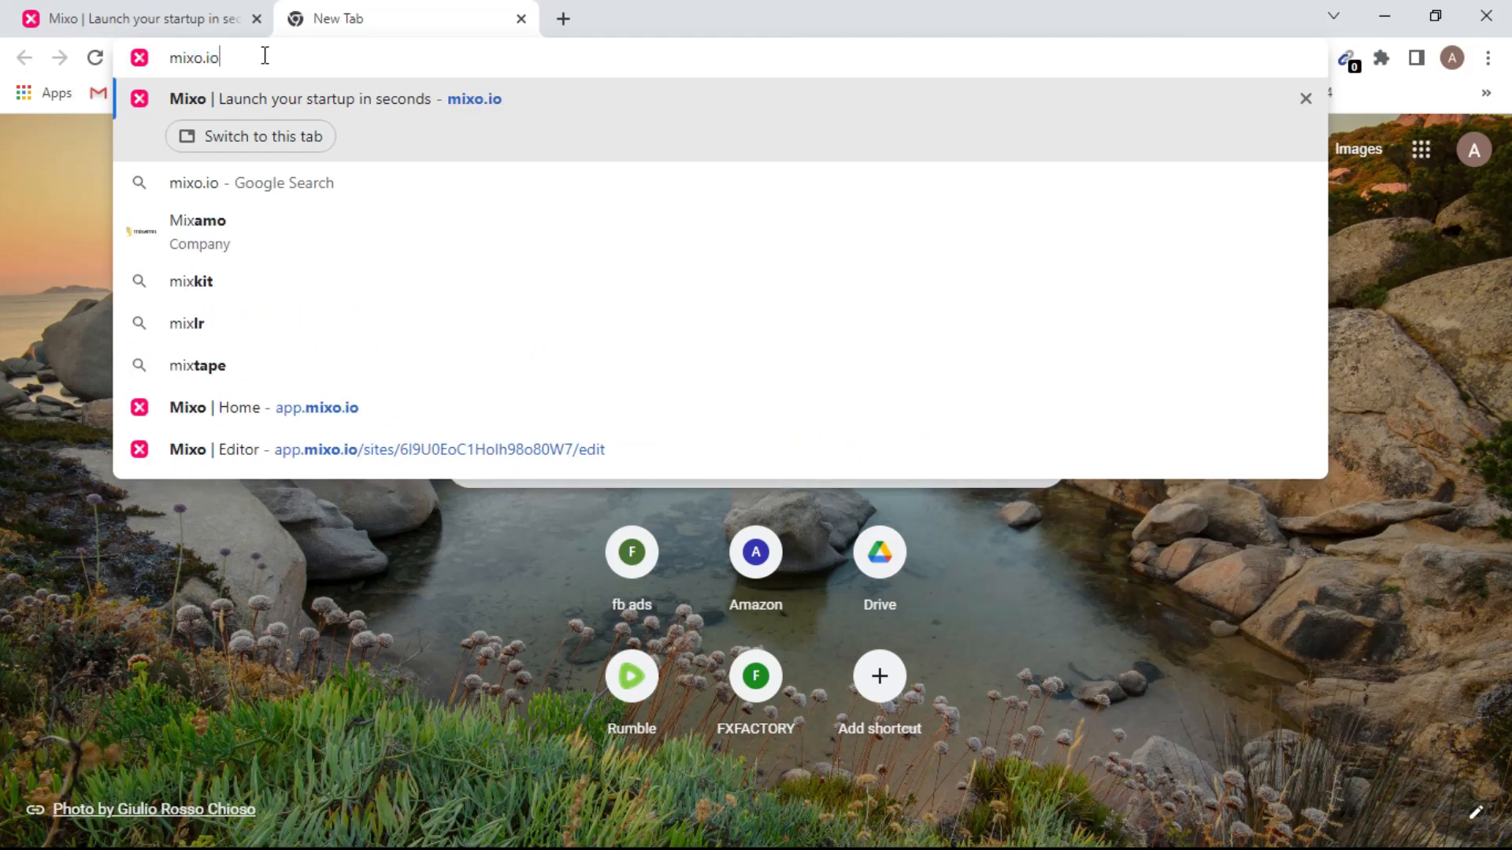
pyautogui.press('Return')
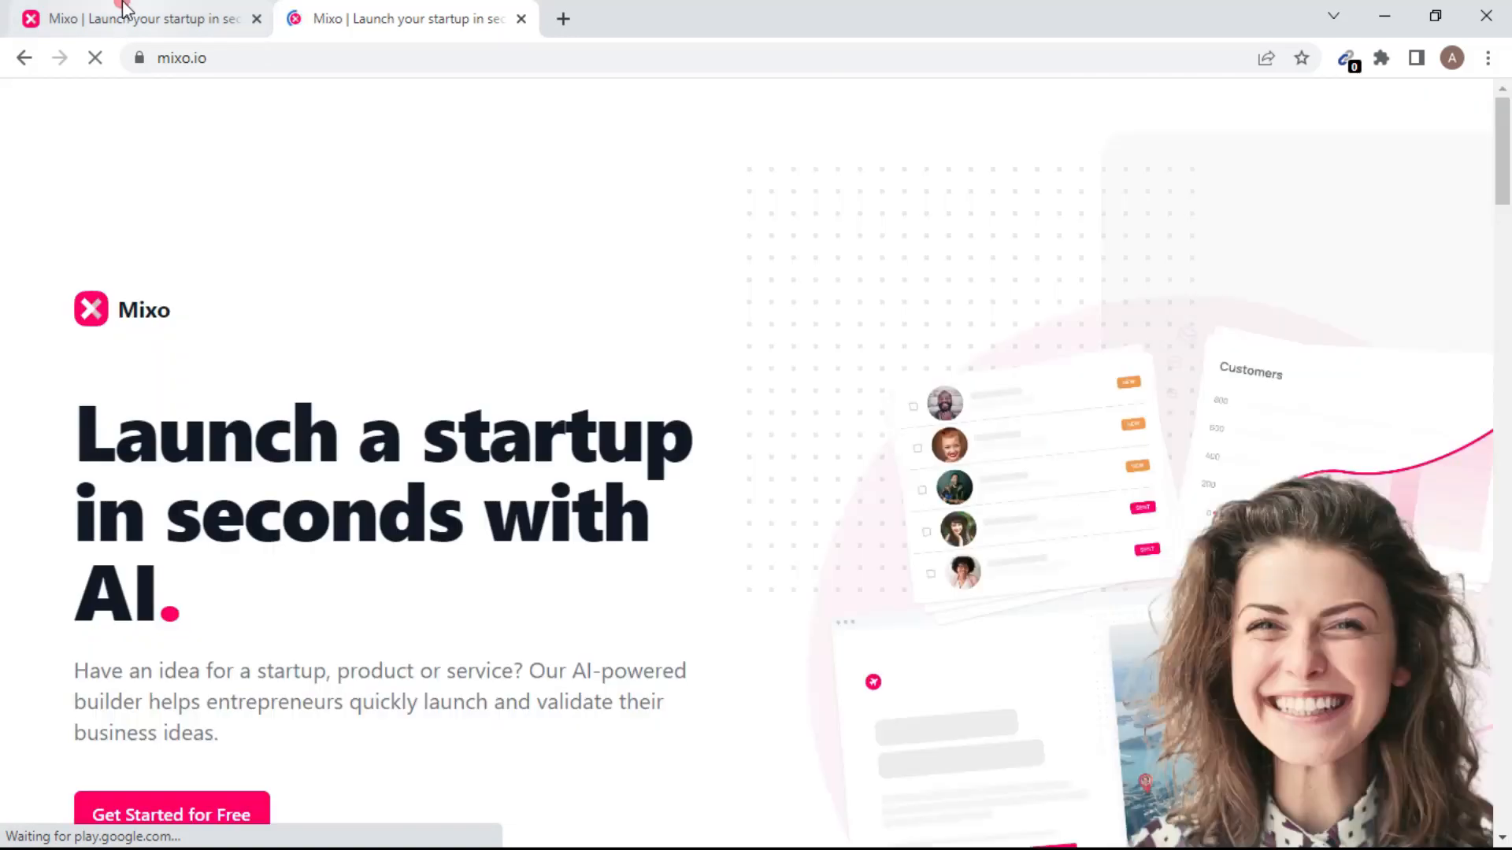
pyautogui.click(122, 8)
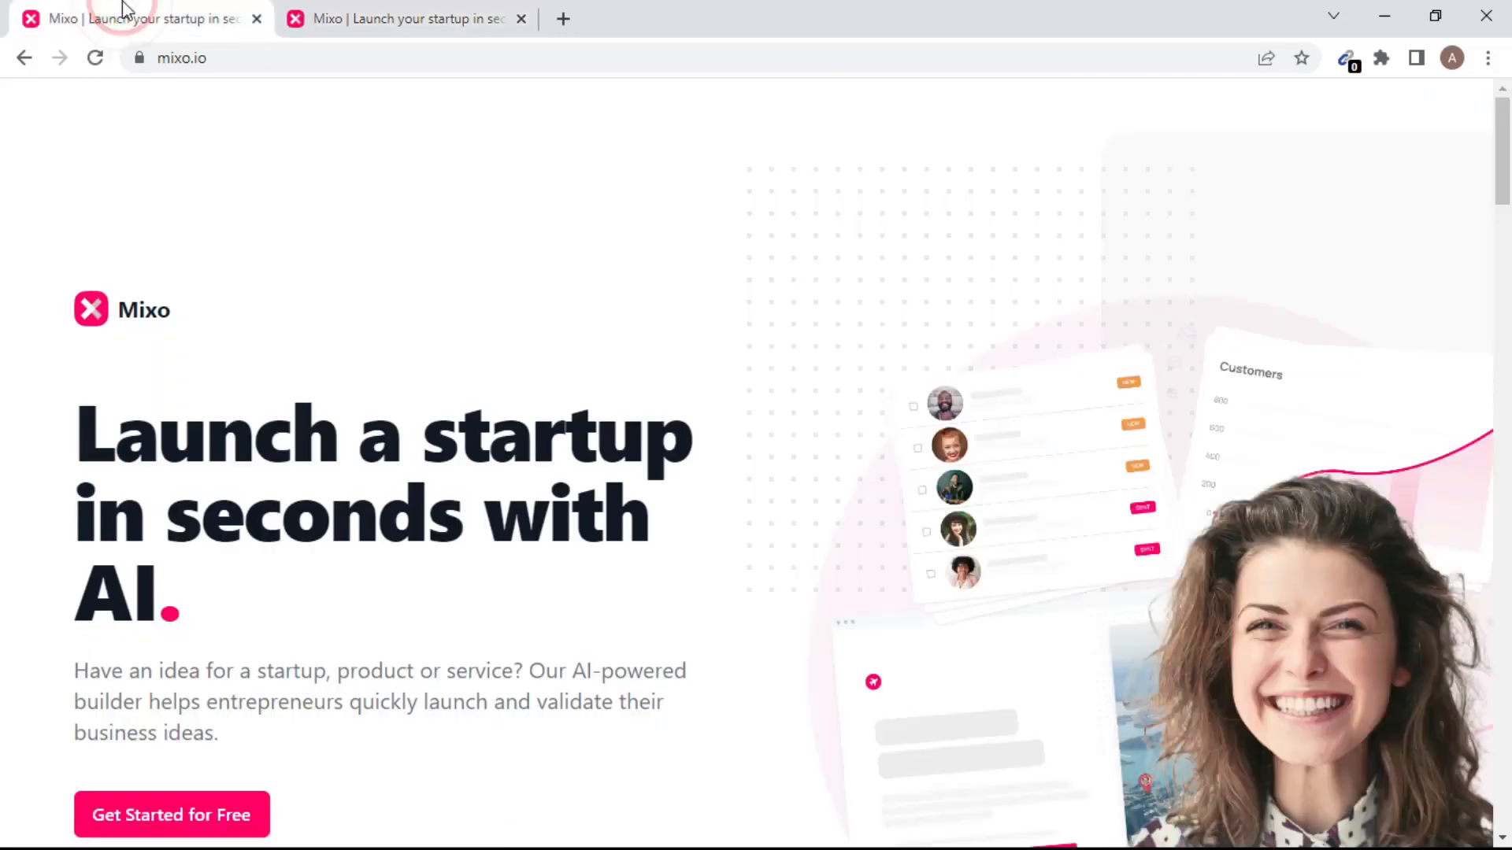
# Close the duplicate Mixo tab and choose Get Started for Free on the homepage.
pyautogui.click(521, 19)
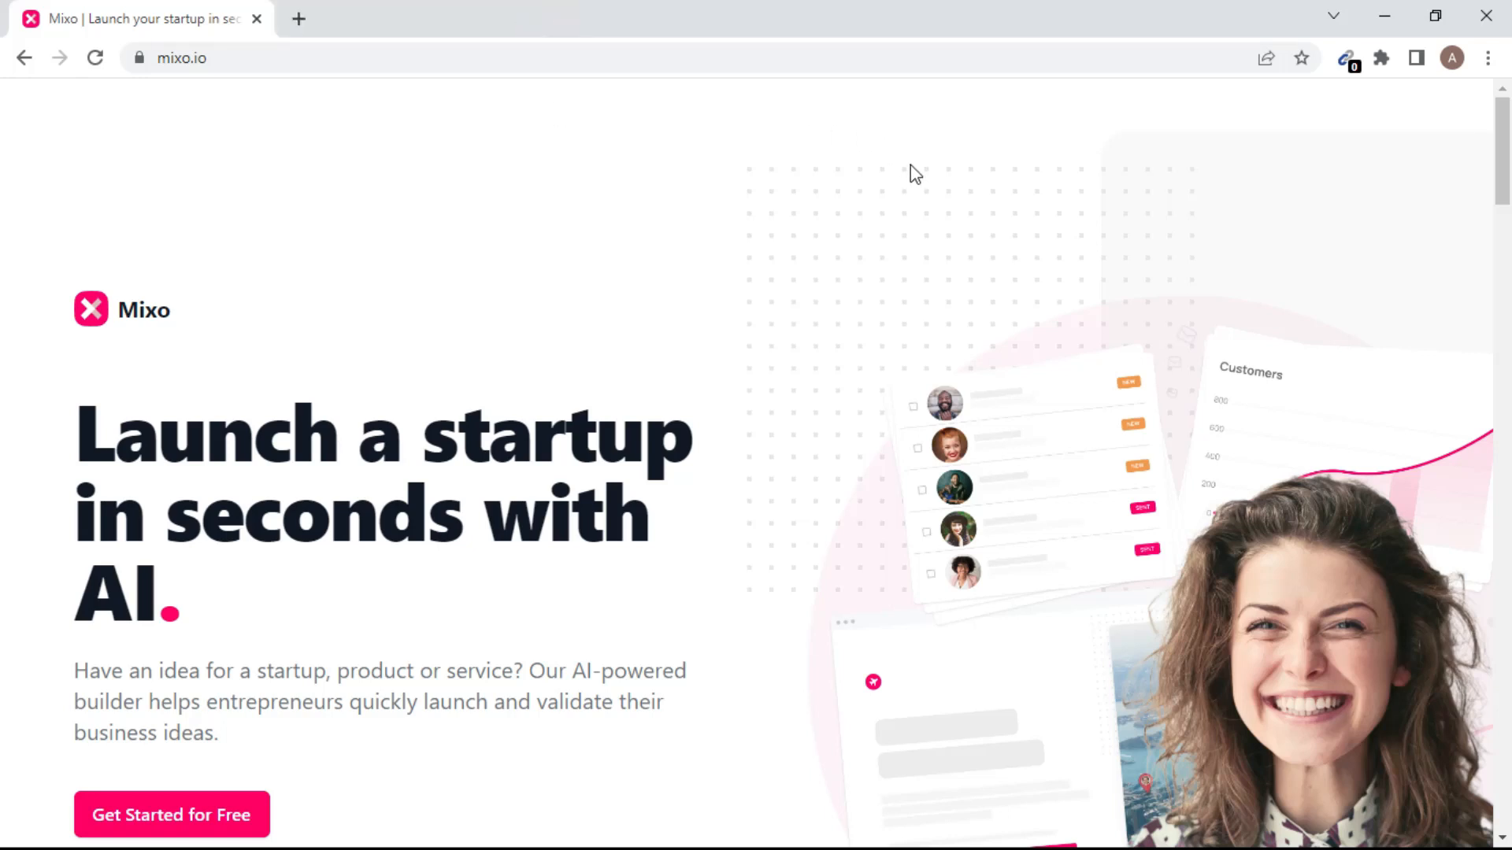
pyautogui.scroll(-5, 910, 173)
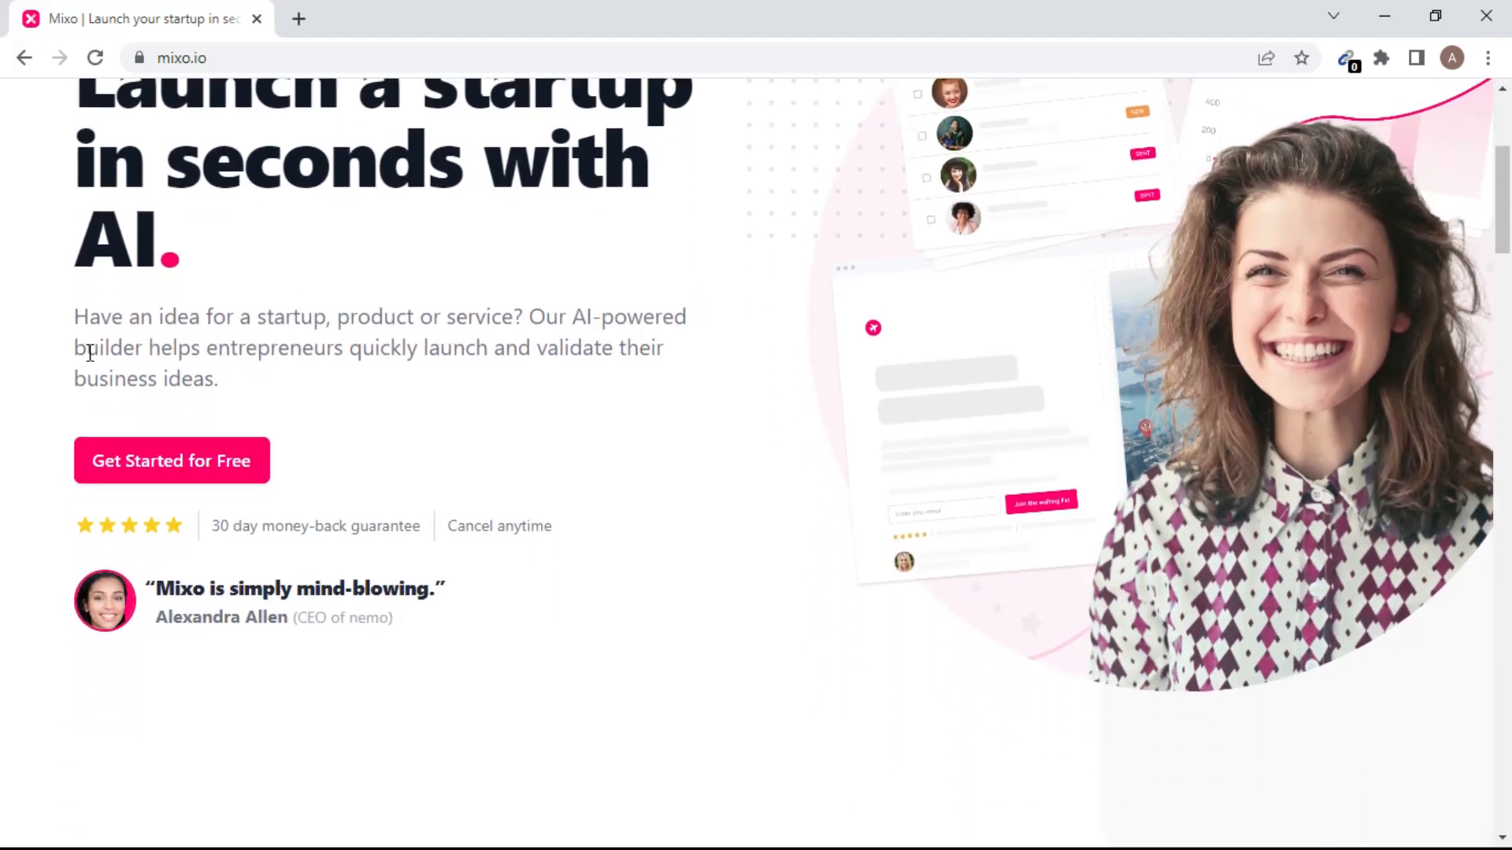
pyautogui.click(183, 468)
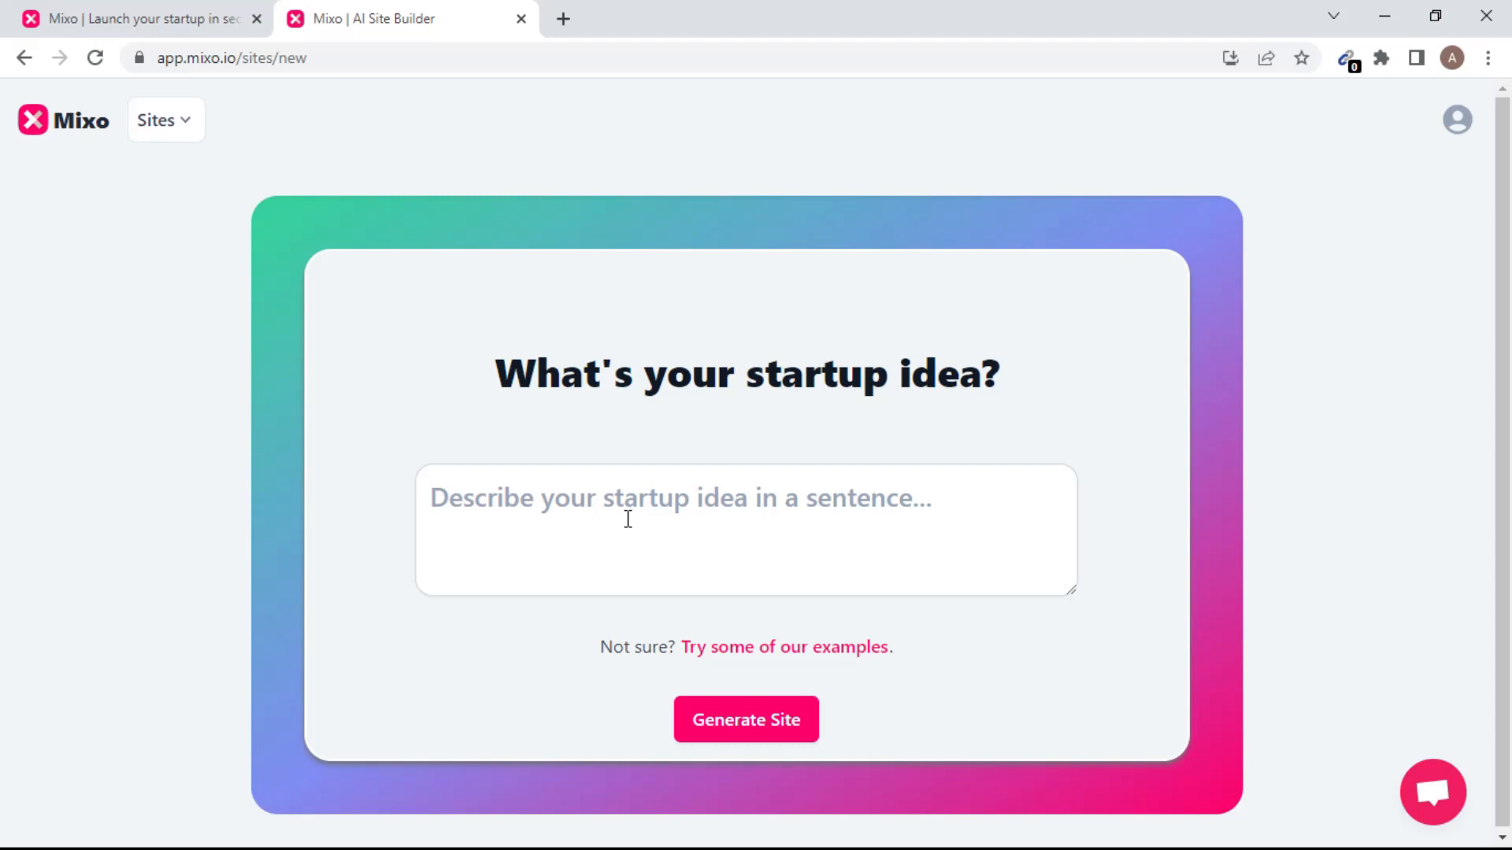
# Enter the idea 'create a landing page website for me' and generate the site.
pyautogui.click(651, 517)
pyautogui.write('create a land')
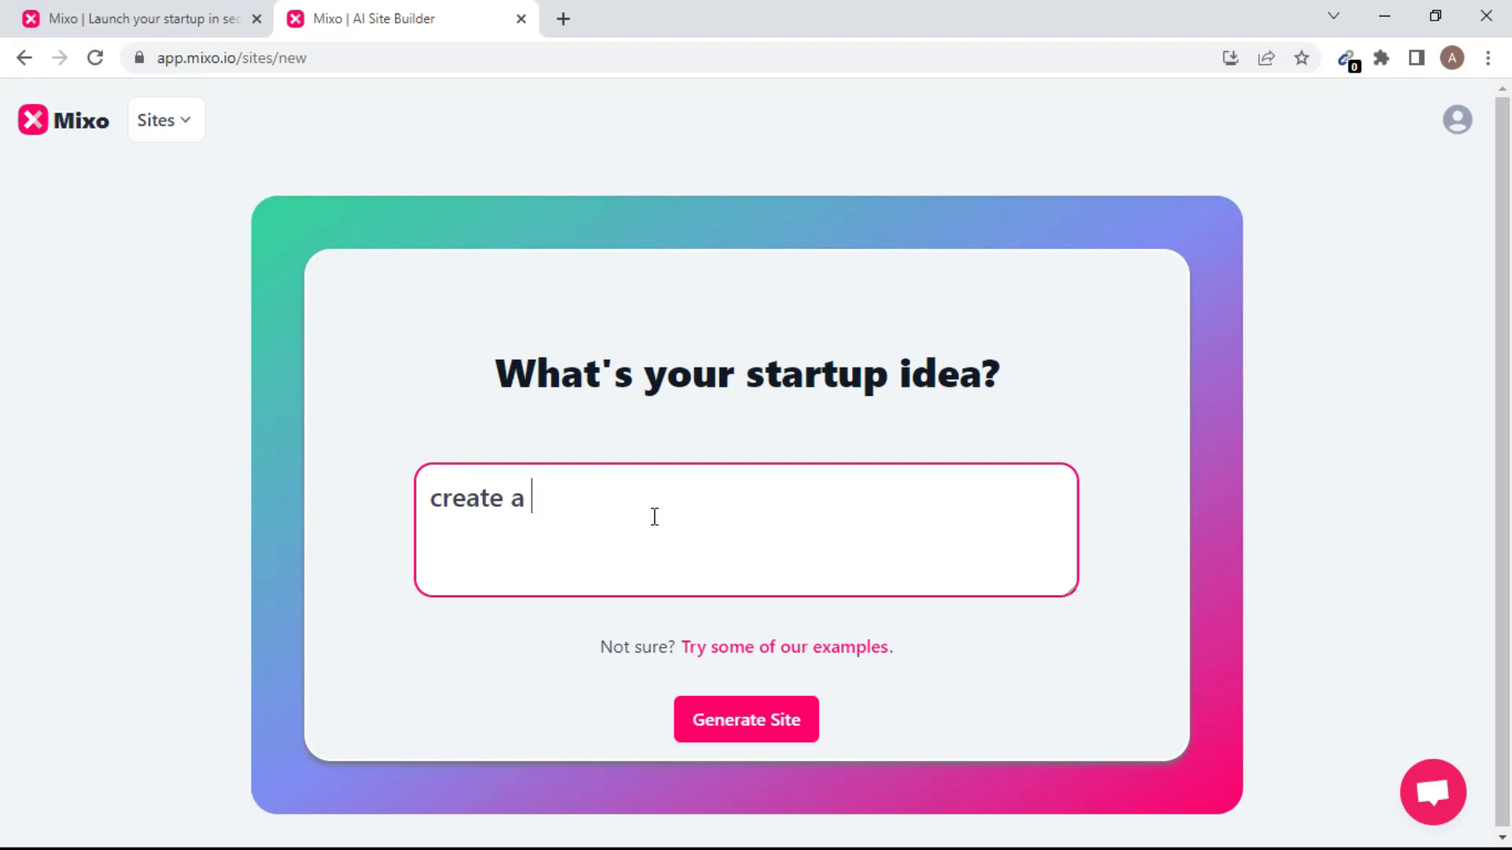
pyautogui.write('ing page ')
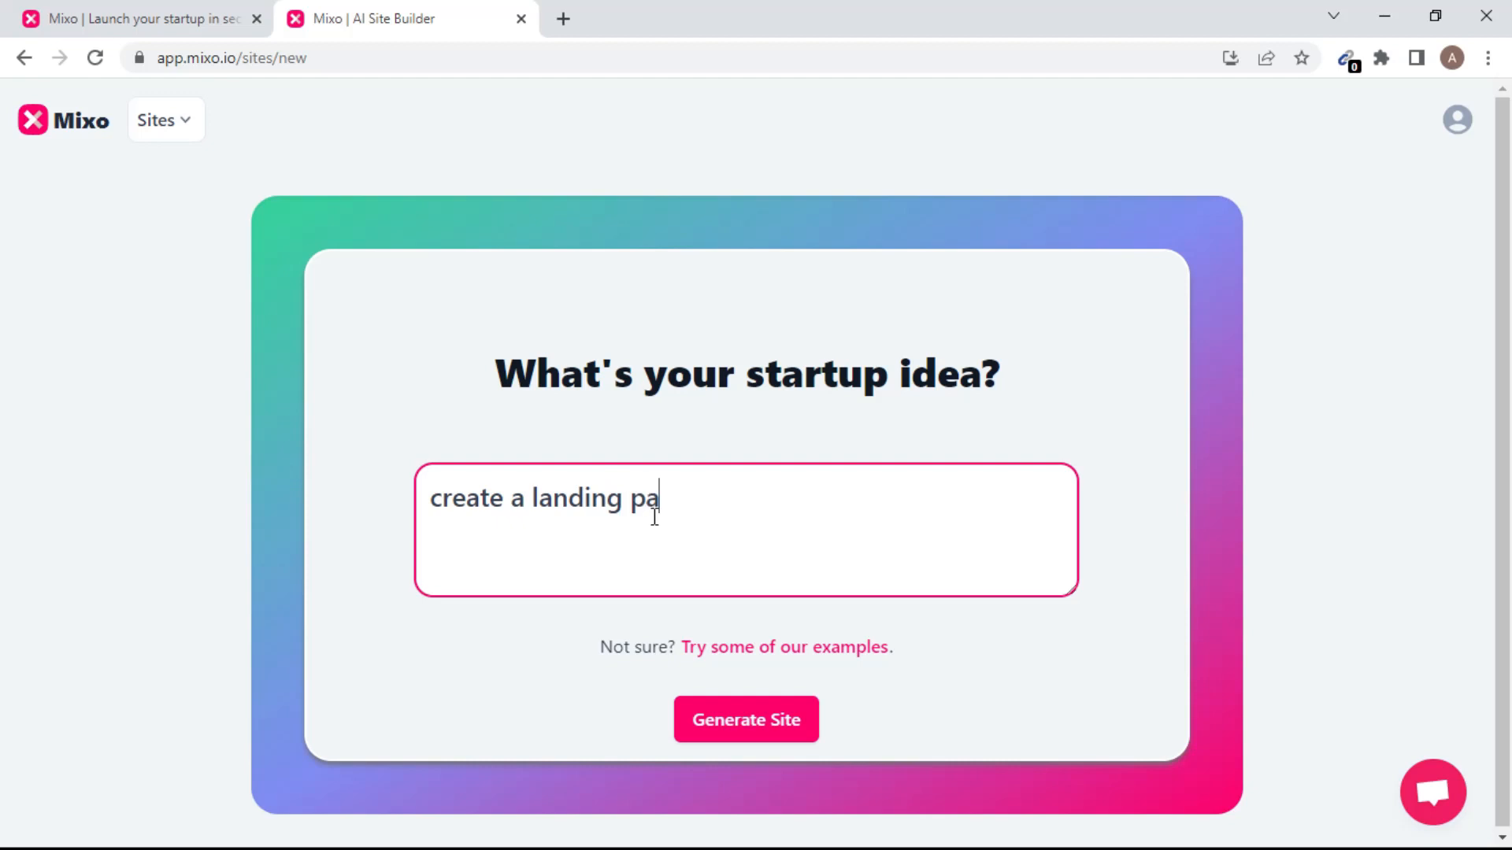
pyautogui.write('websi')
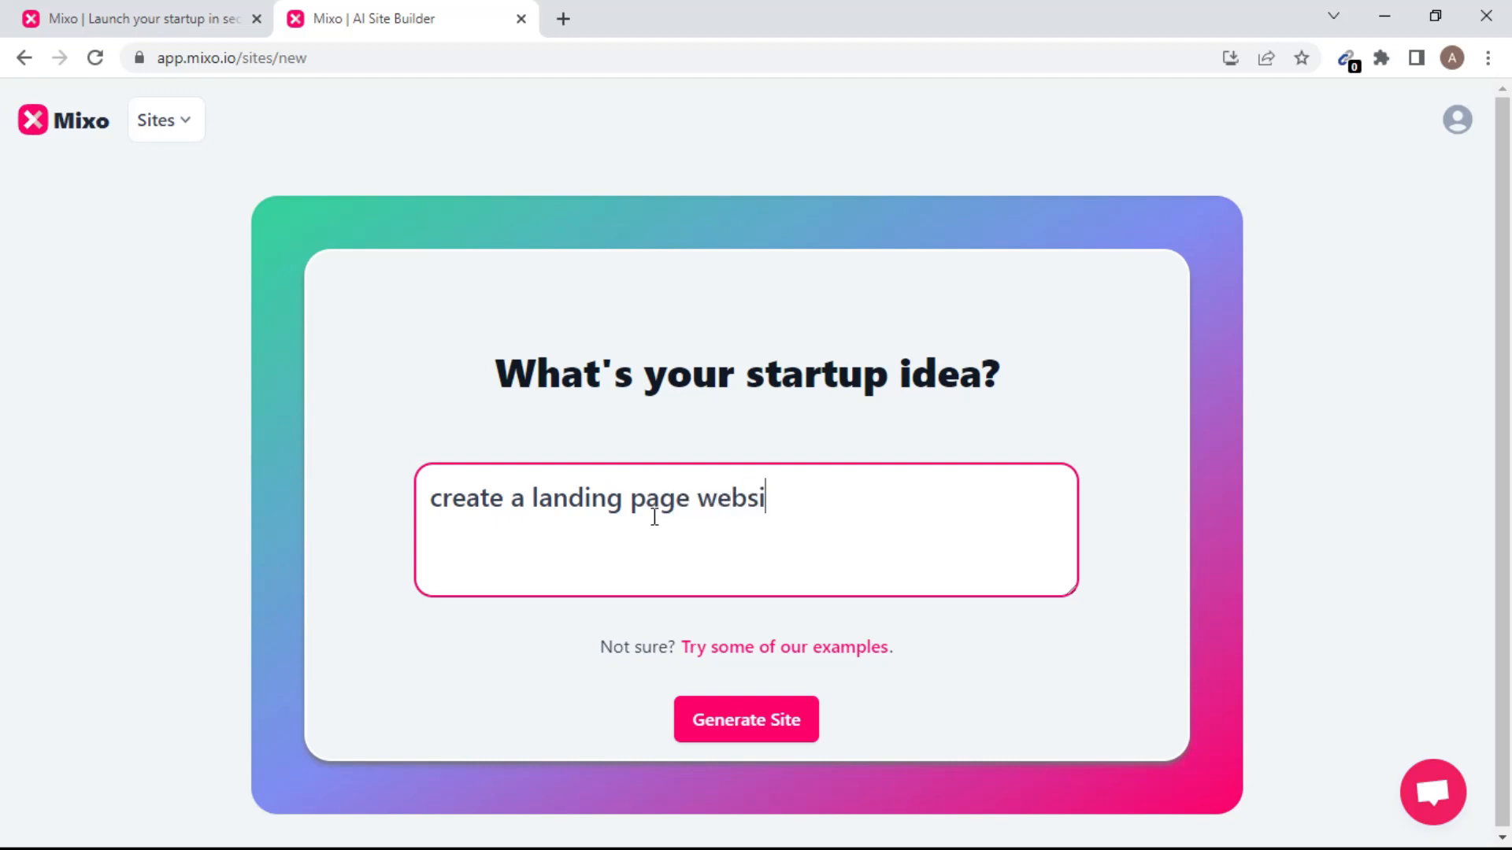
pyautogui.write('te for me')
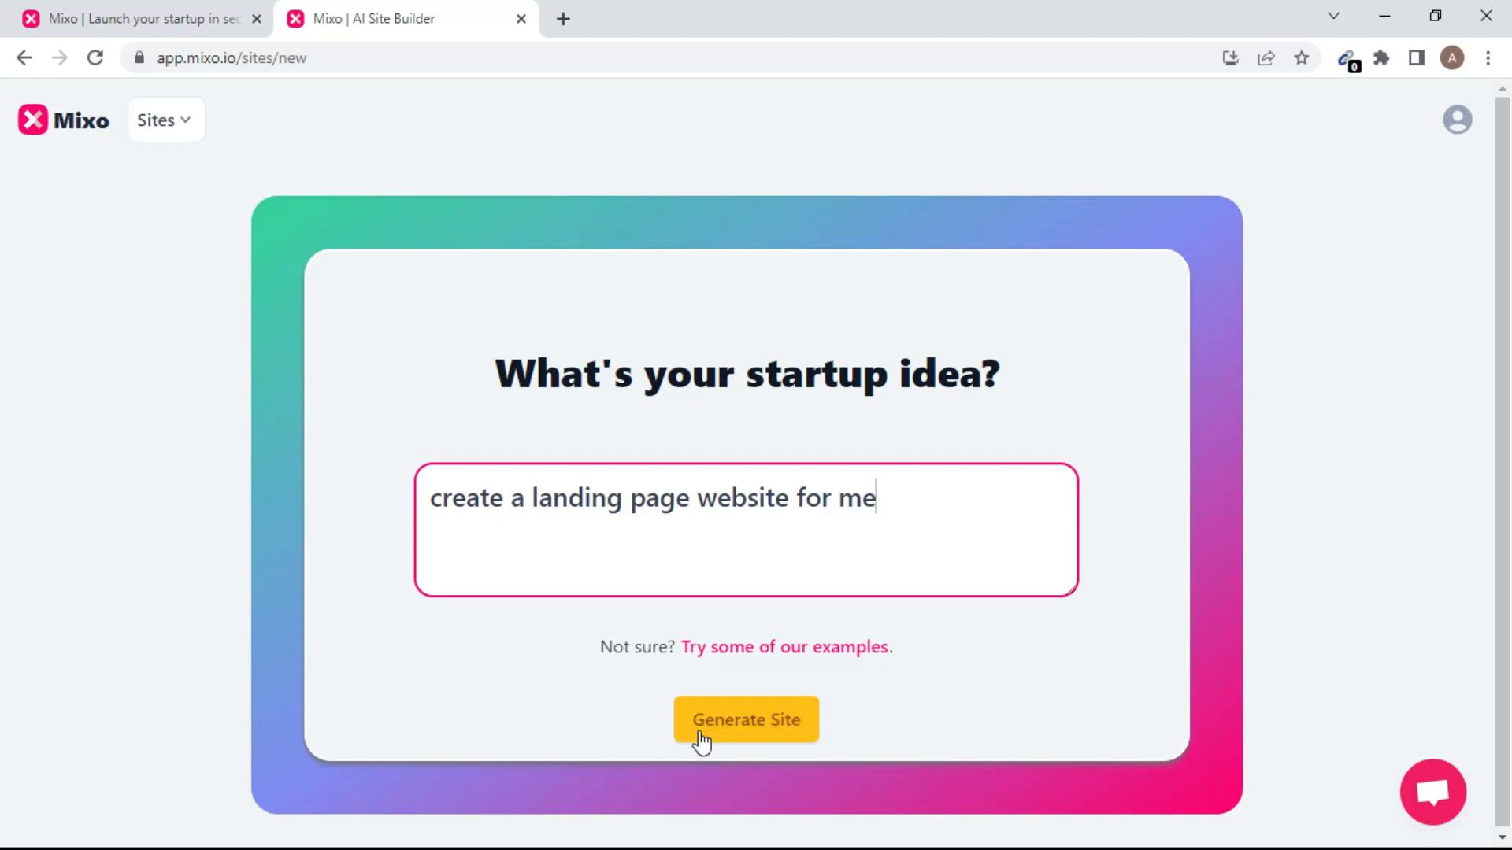
pyautogui.click(726, 731)
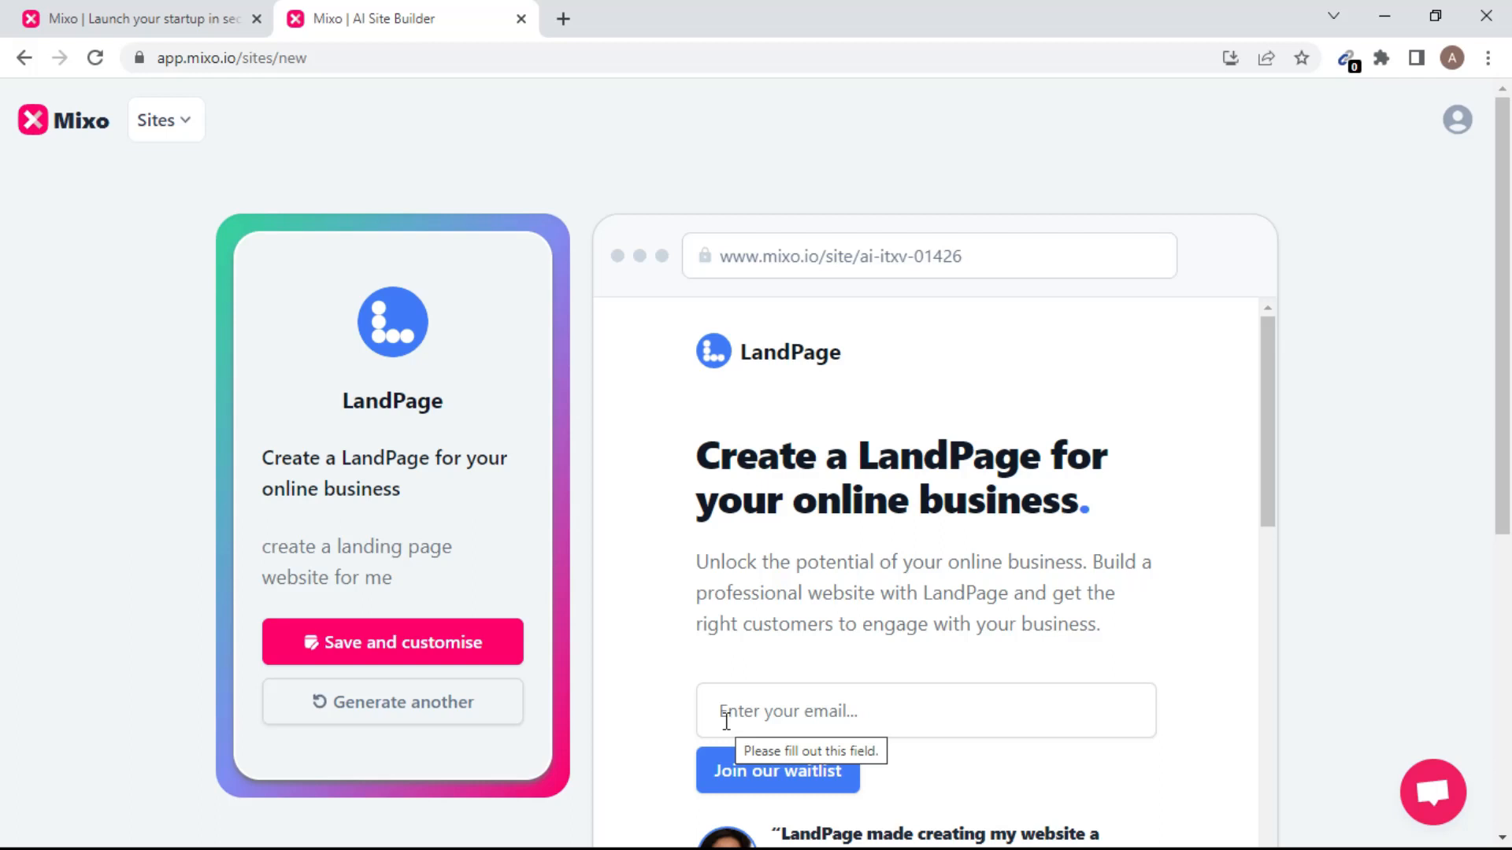
# Save the generated LandPage site with Save and customise.
pyautogui.click(383, 643)
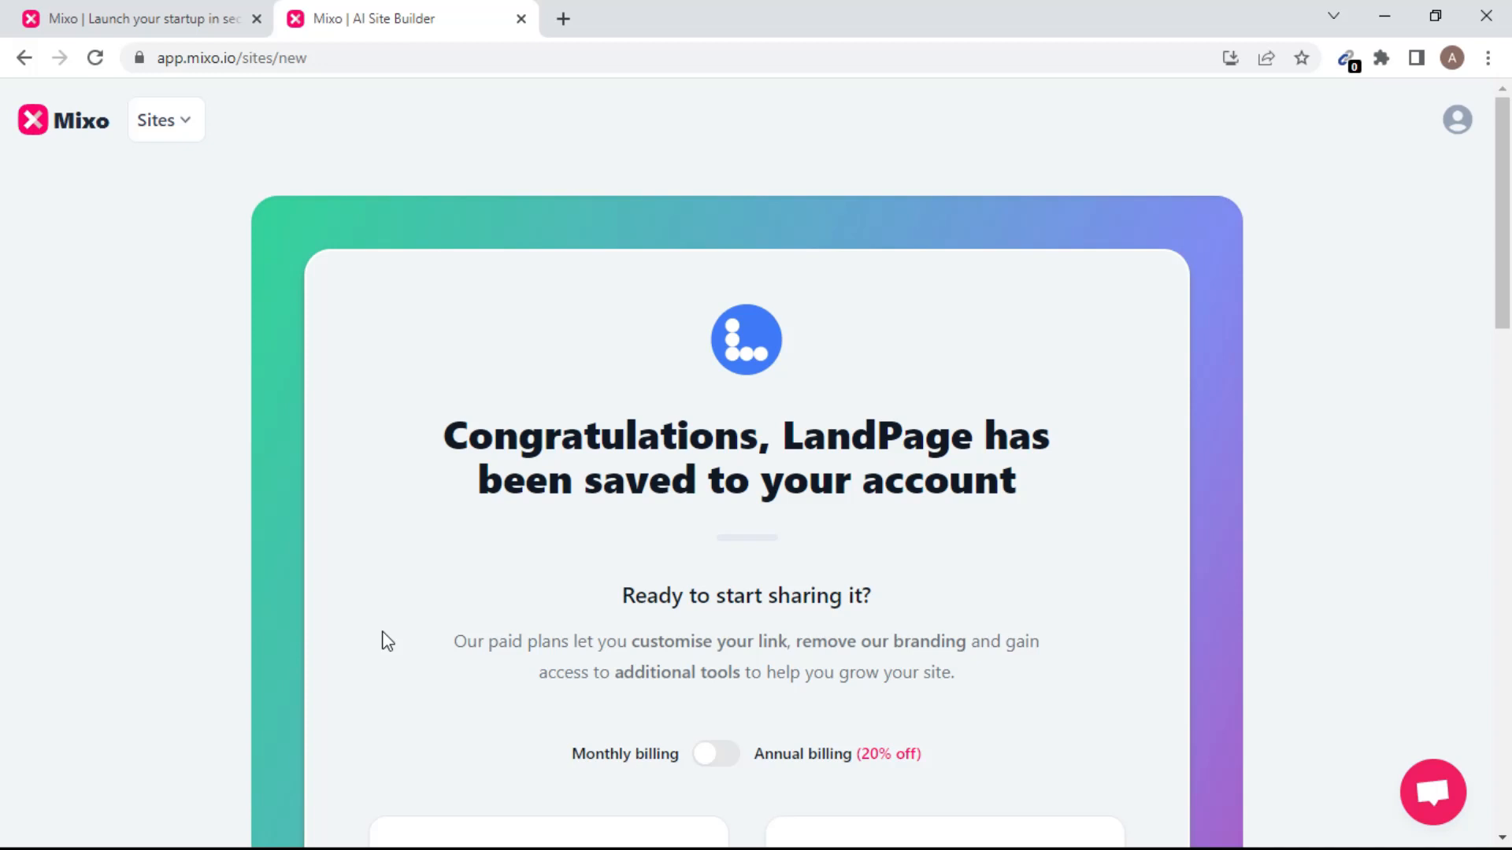
# Skip the paid plans and continue with just the free plan.
pyautogui.scroll(-4, 386, 642)
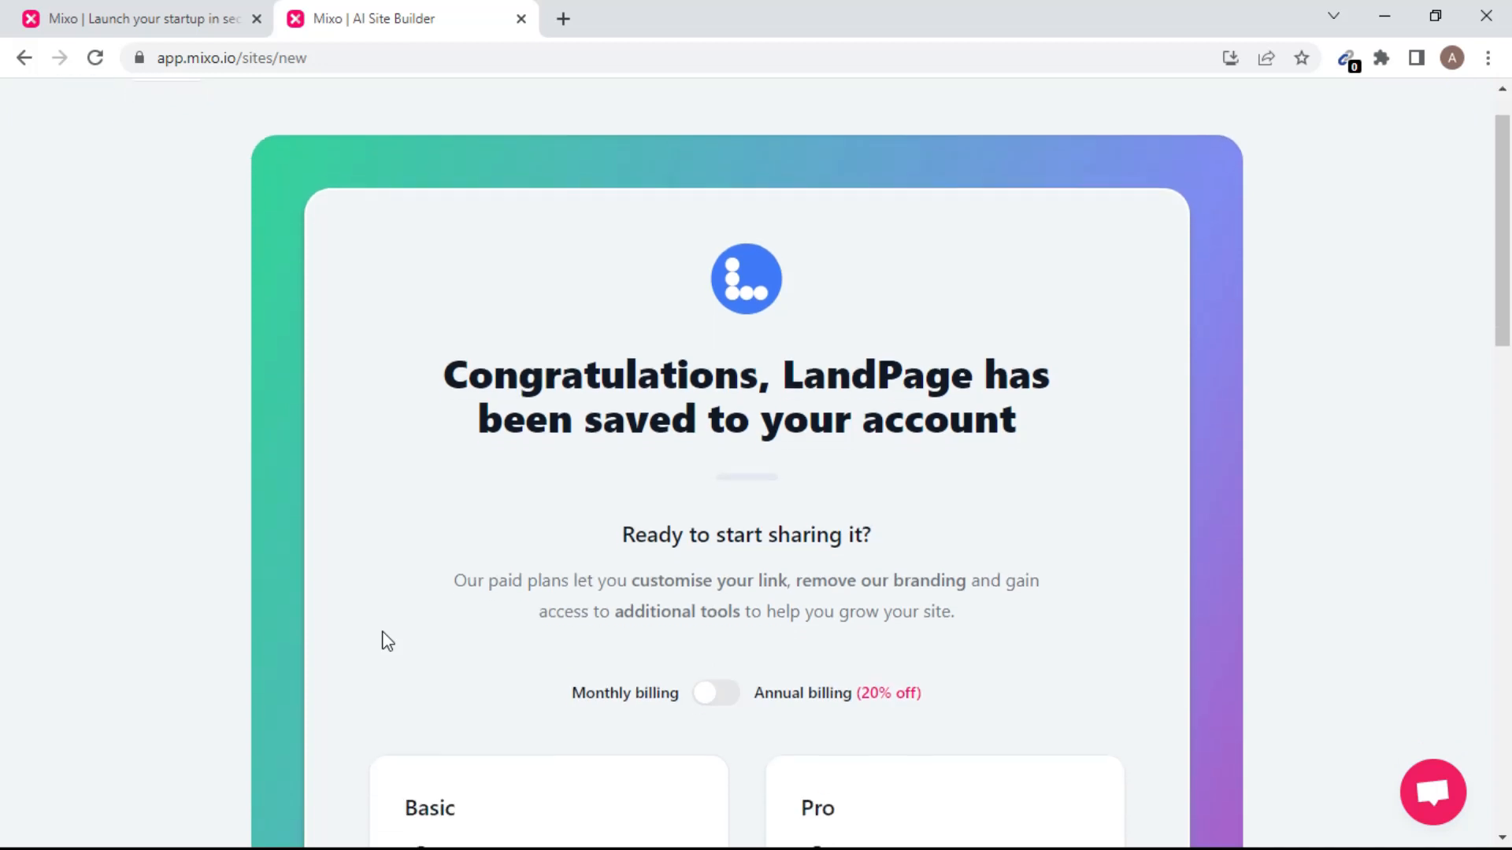
pyautogui.scroll(-5, 386, 642)
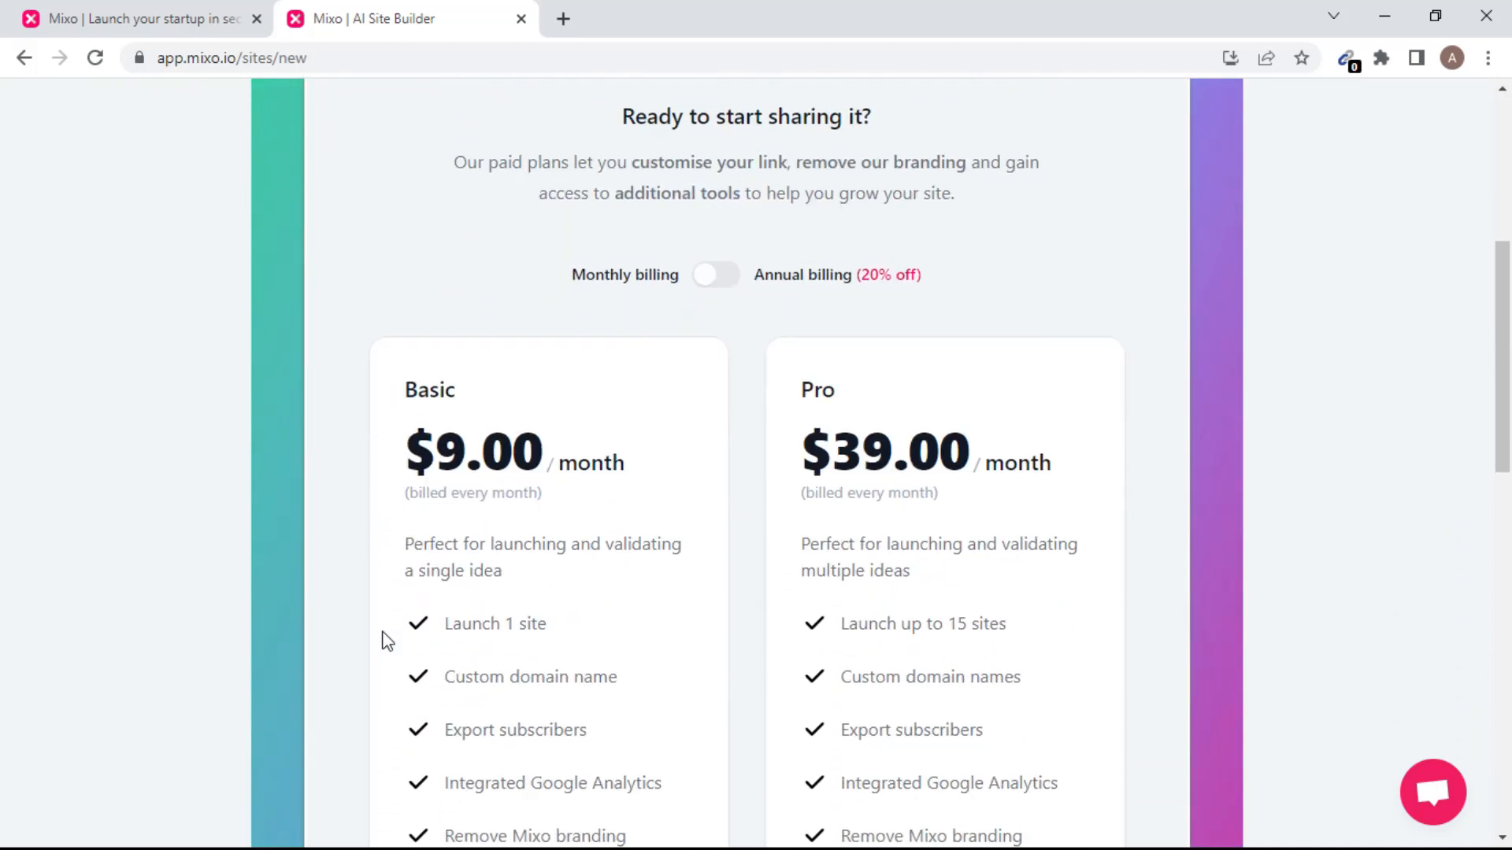
pyautogui.scroll(-2, 386, 642)
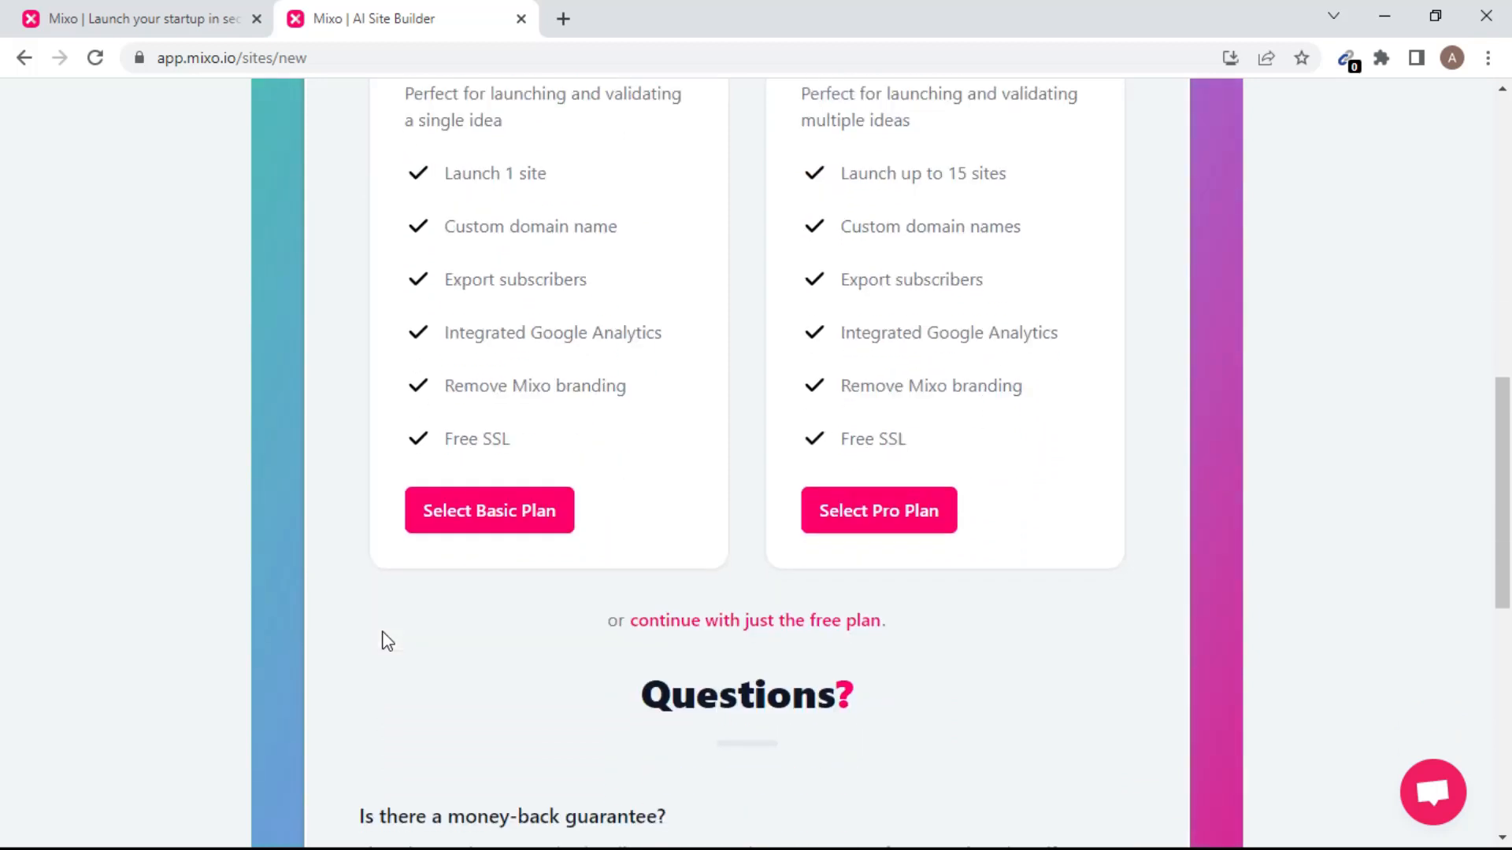
pyautogui.click(779, 631)
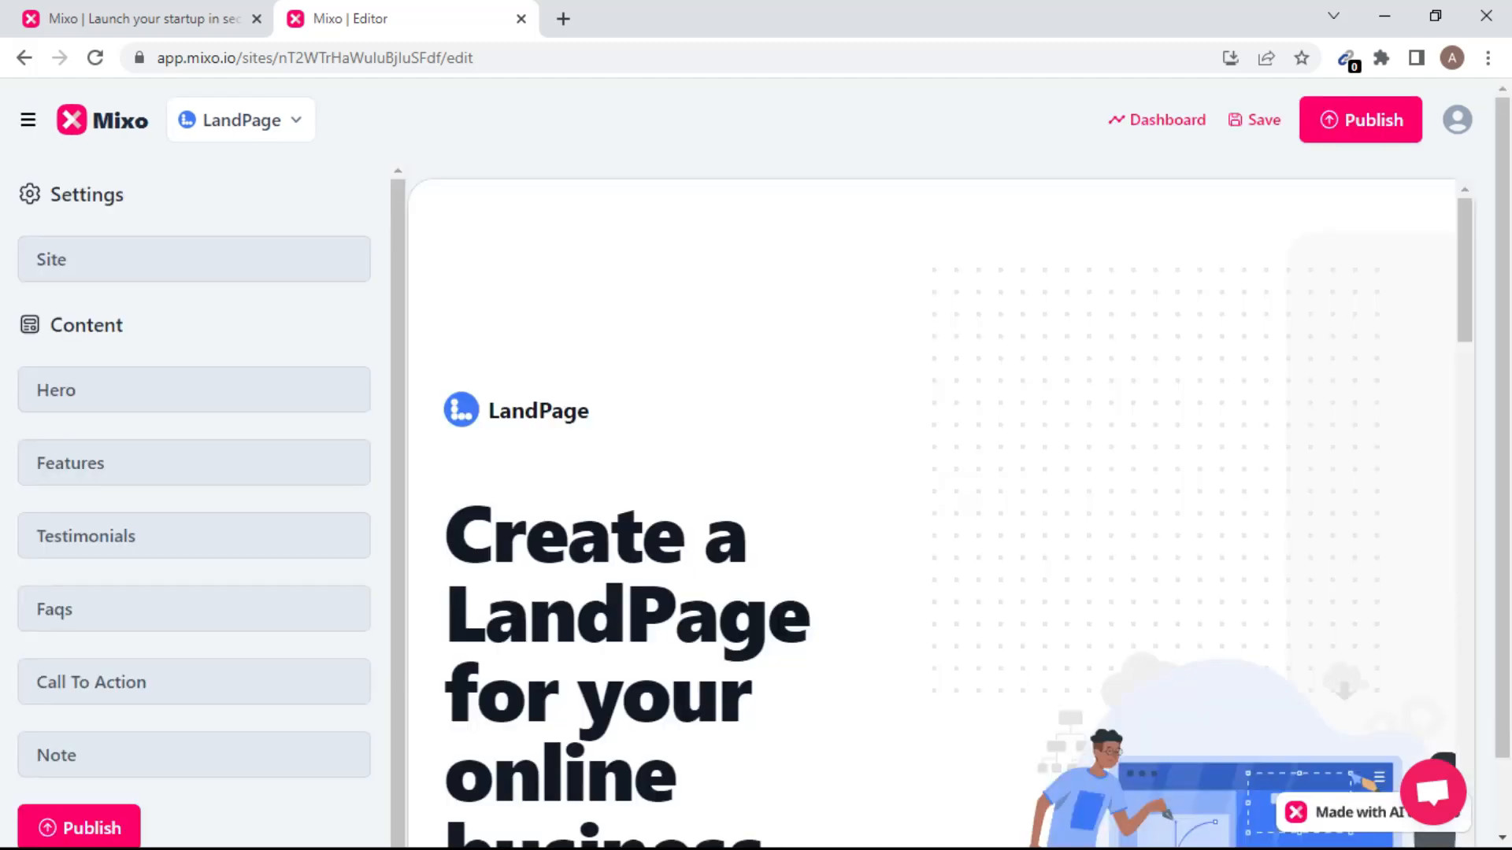
# Open the Site settings under Settings in the editor sidebar.
pyautogui.scroll(-1, 776, 631)
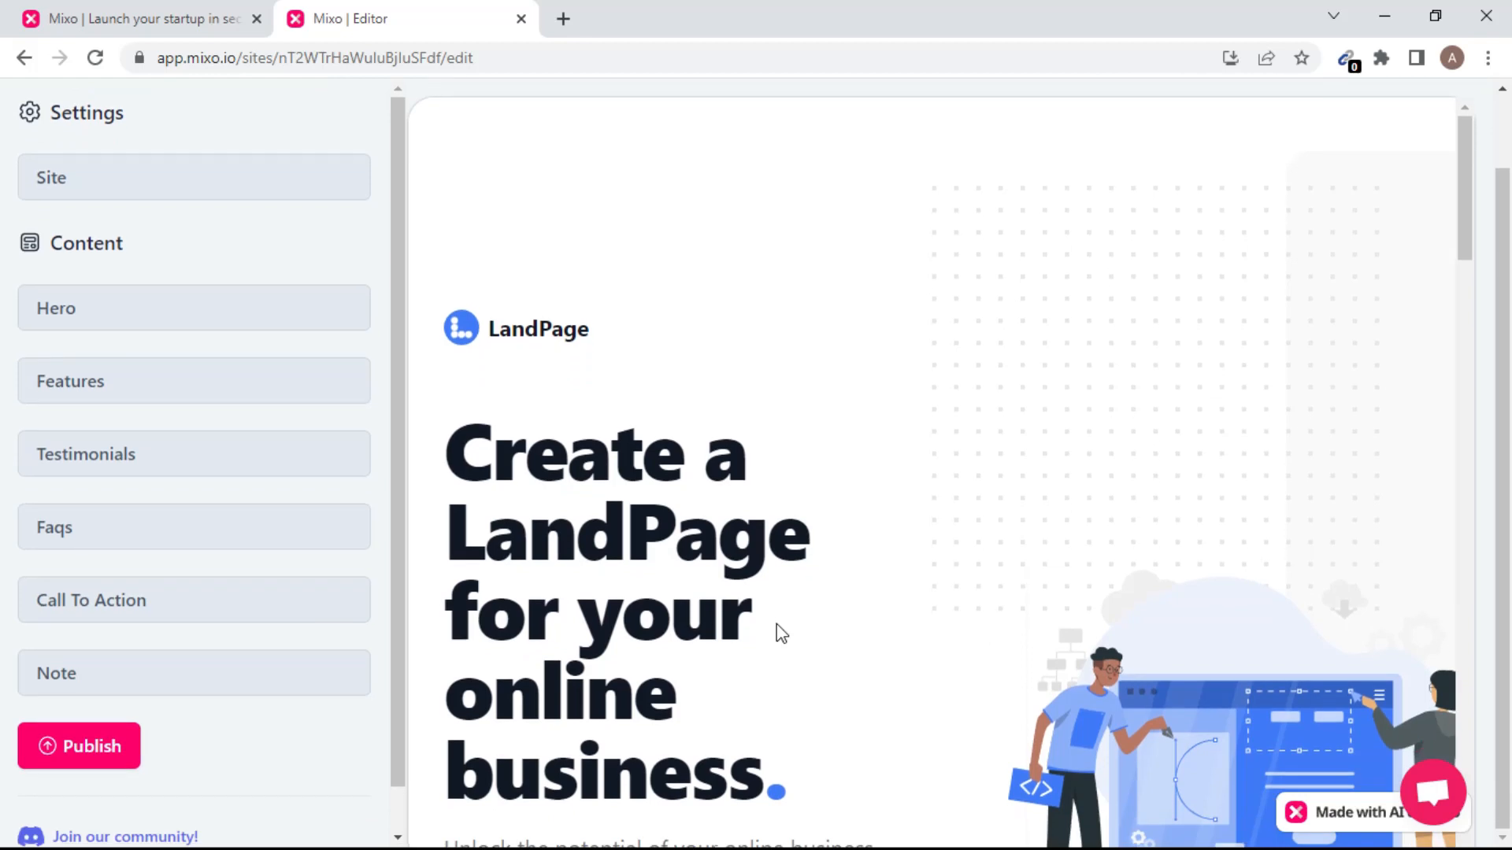
pyautogui.scroll(1, 780, 632)
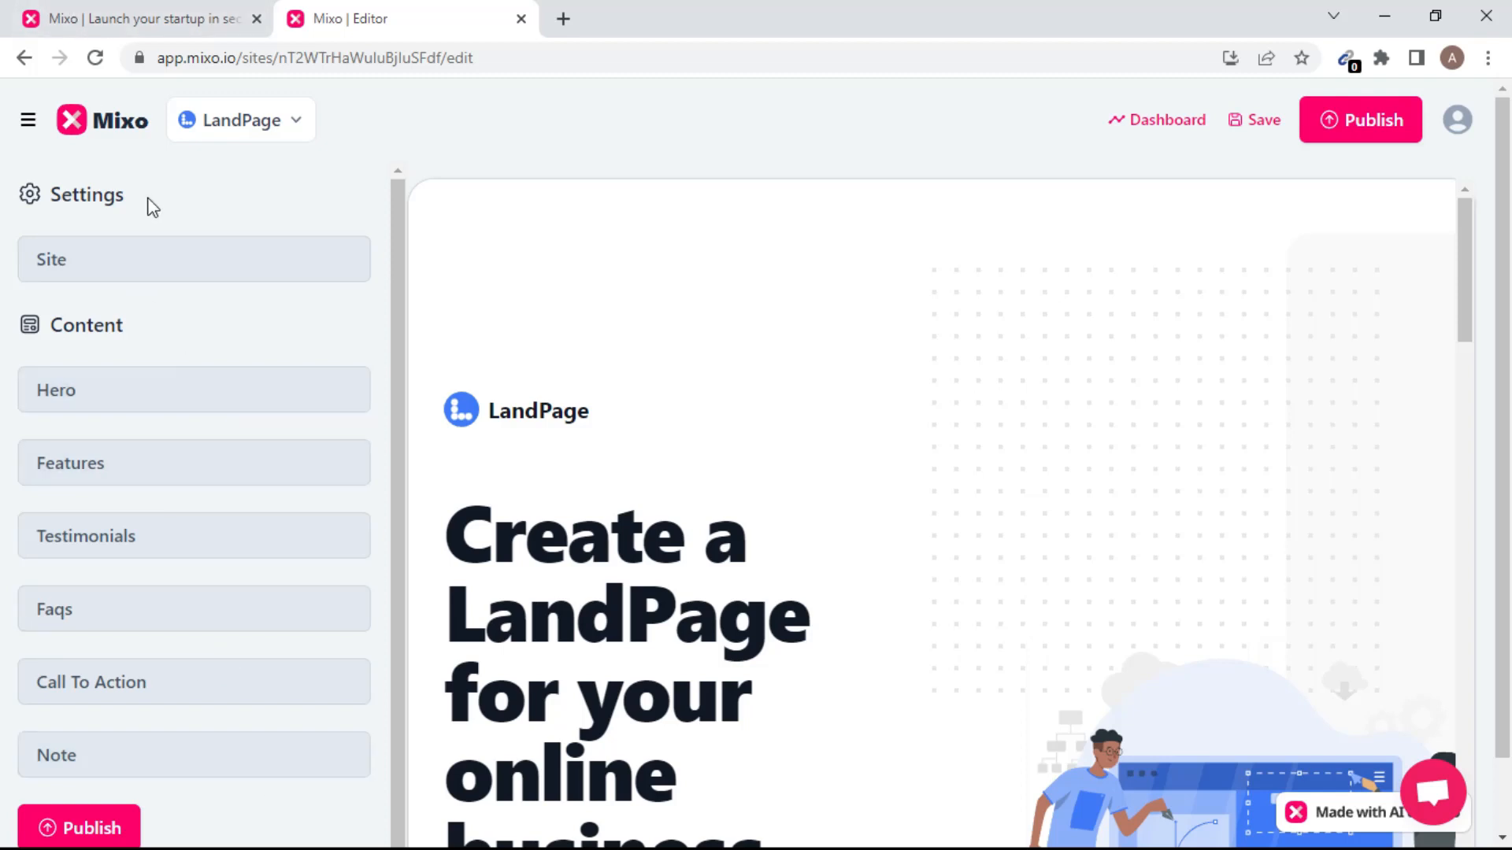
pyautogui.click(151, 266)
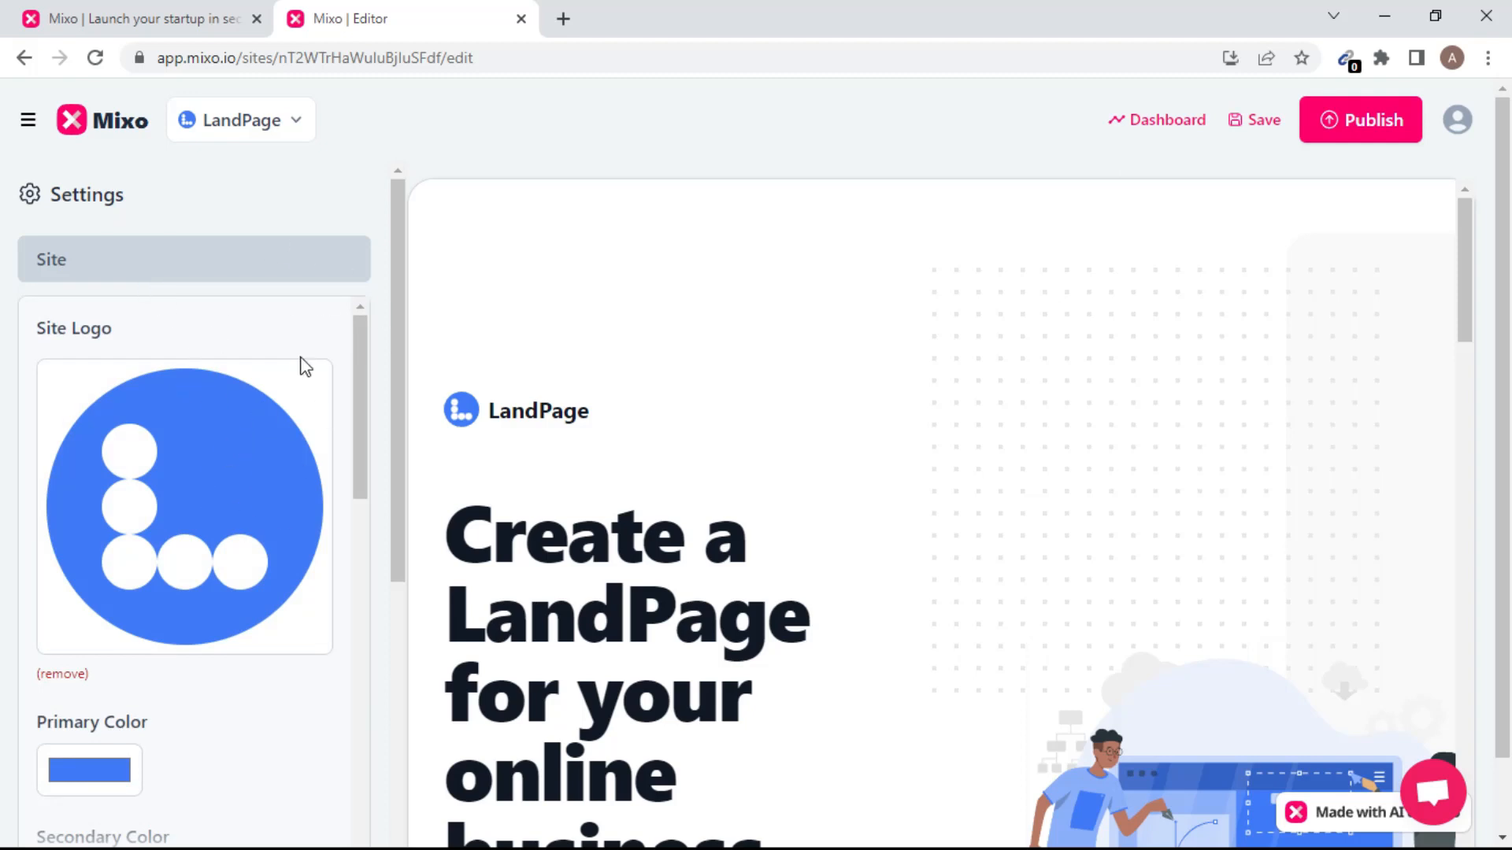
pyautogui.moveTo(357, 410)
pyautogui.mouseDown()
pyautogui.moveTo(371, 483)
pyautogui.moveTo(371, 387)
pyautogui.mouseUp()
pyautogui.click(106, 570)
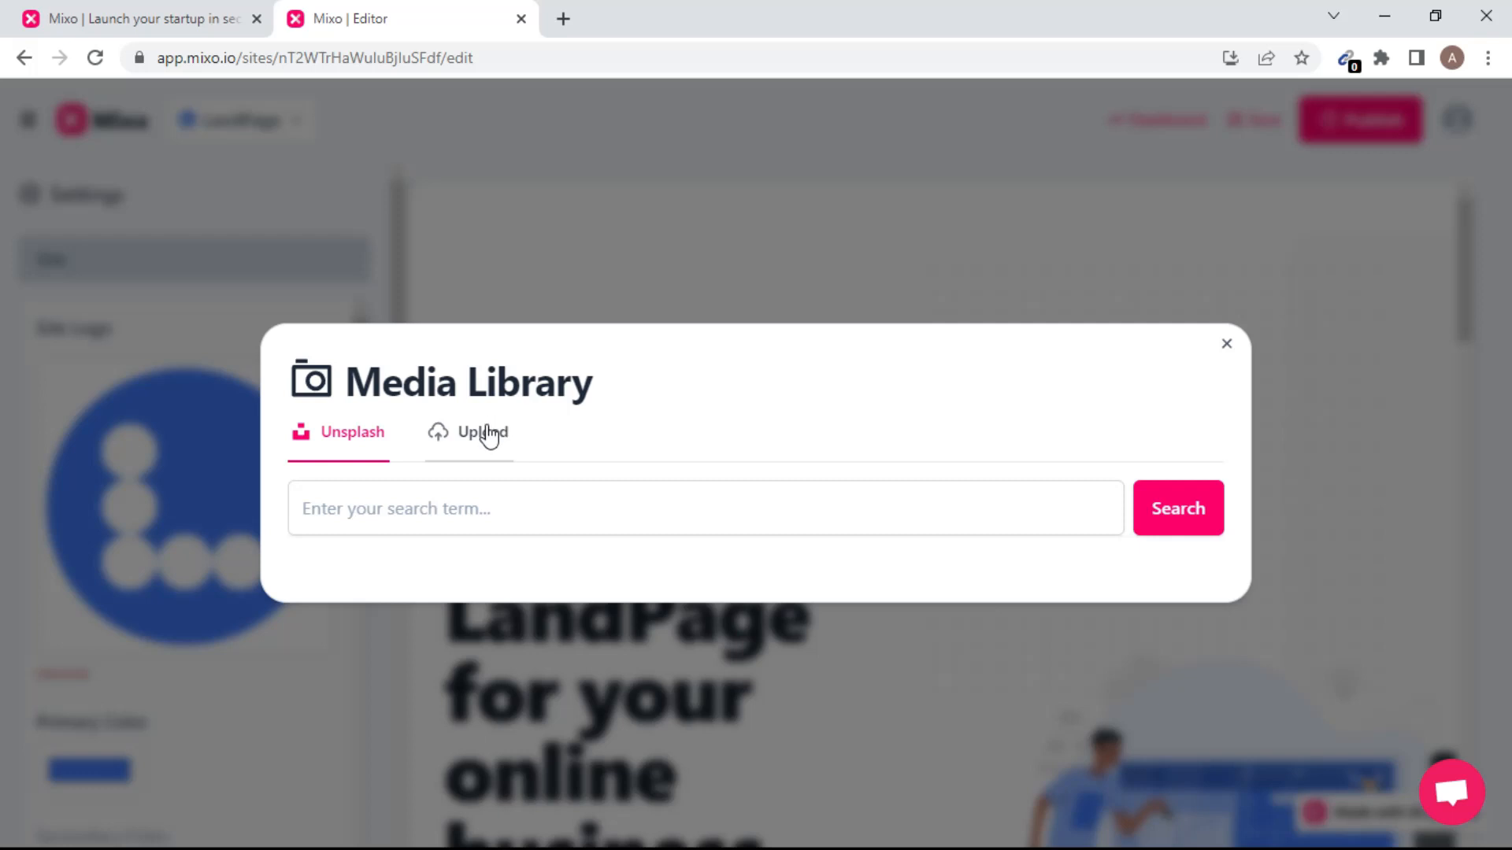
pyautogui.click(489, 434)
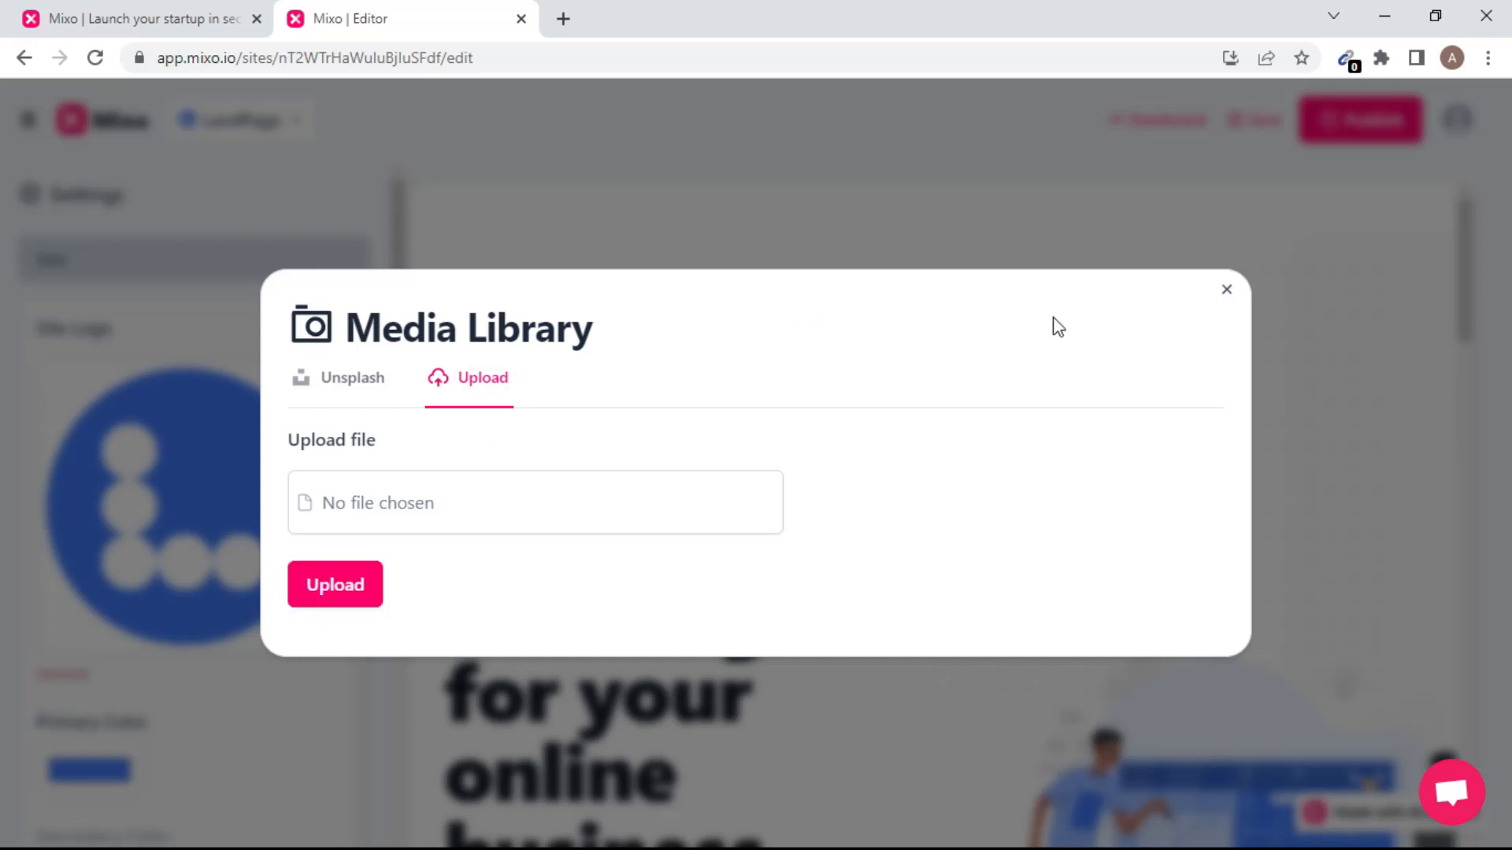
pyautogui.click(334, 591)
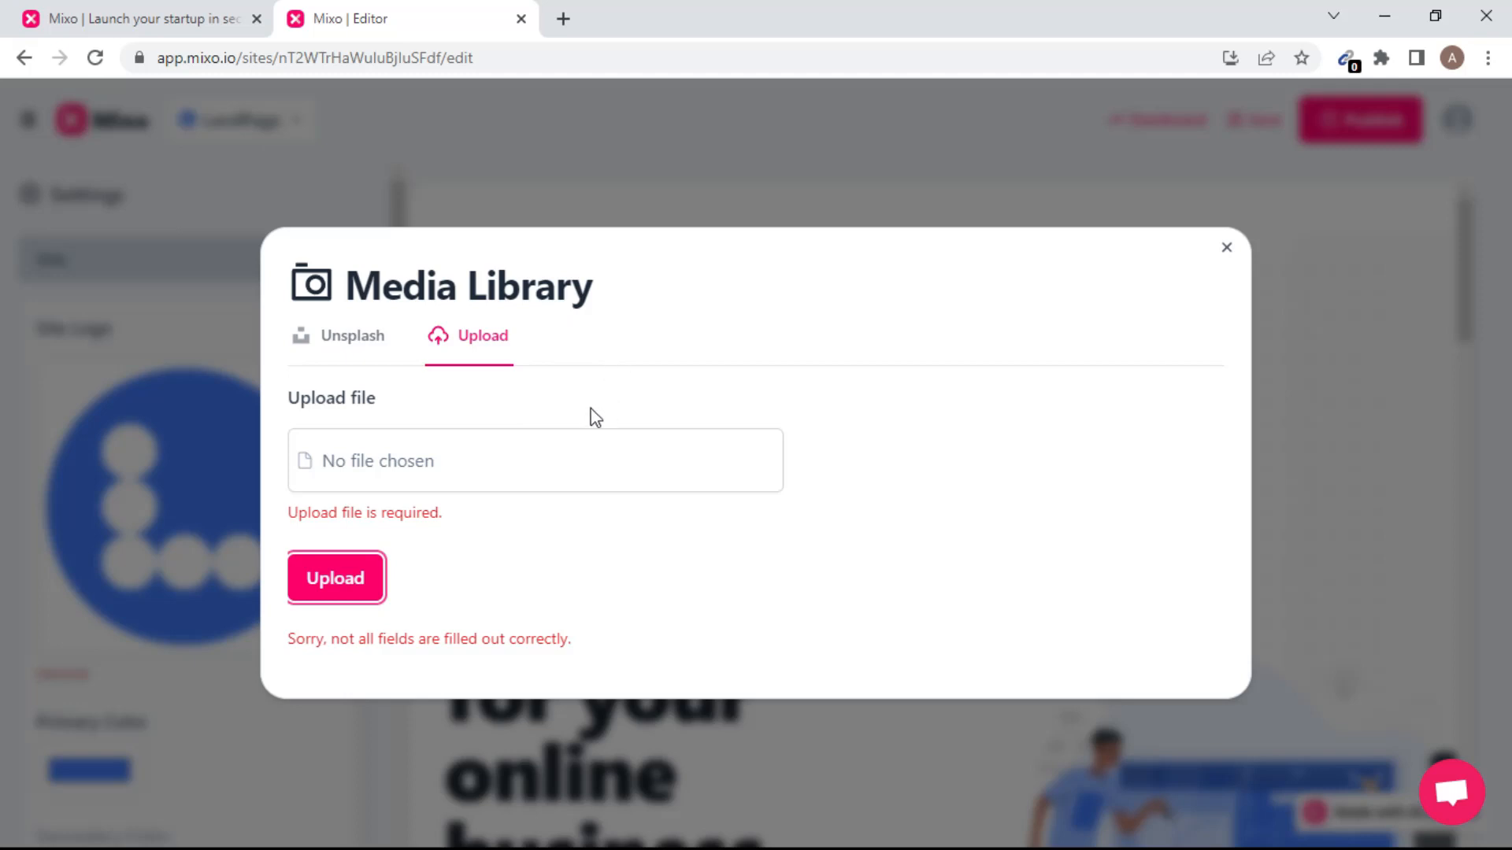
pyautogui.click(571, 451)
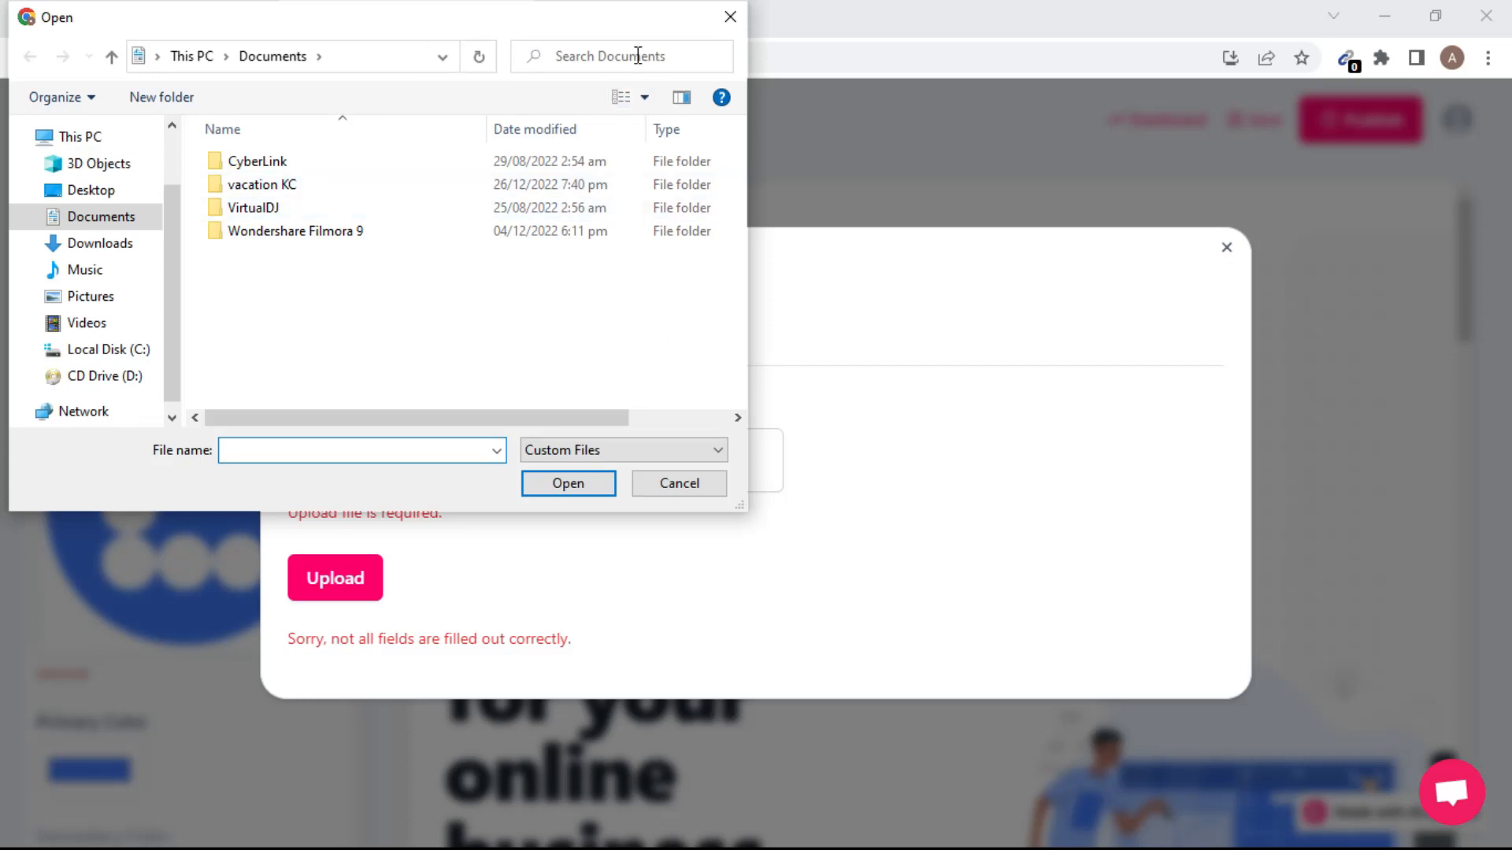
pyautogui.click(732, 17)
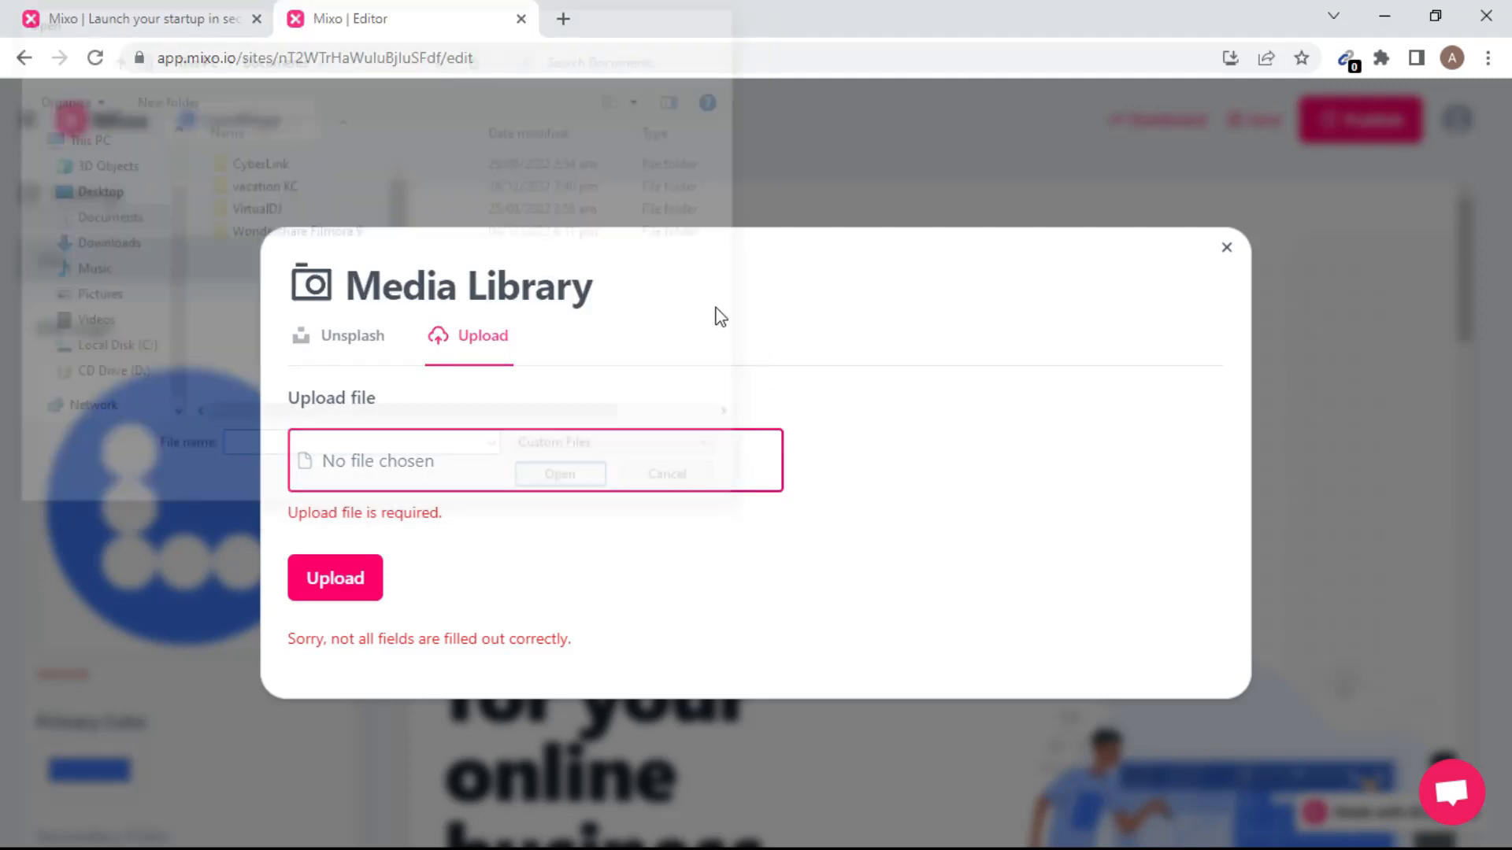
pyautogui.click(1227, 250)
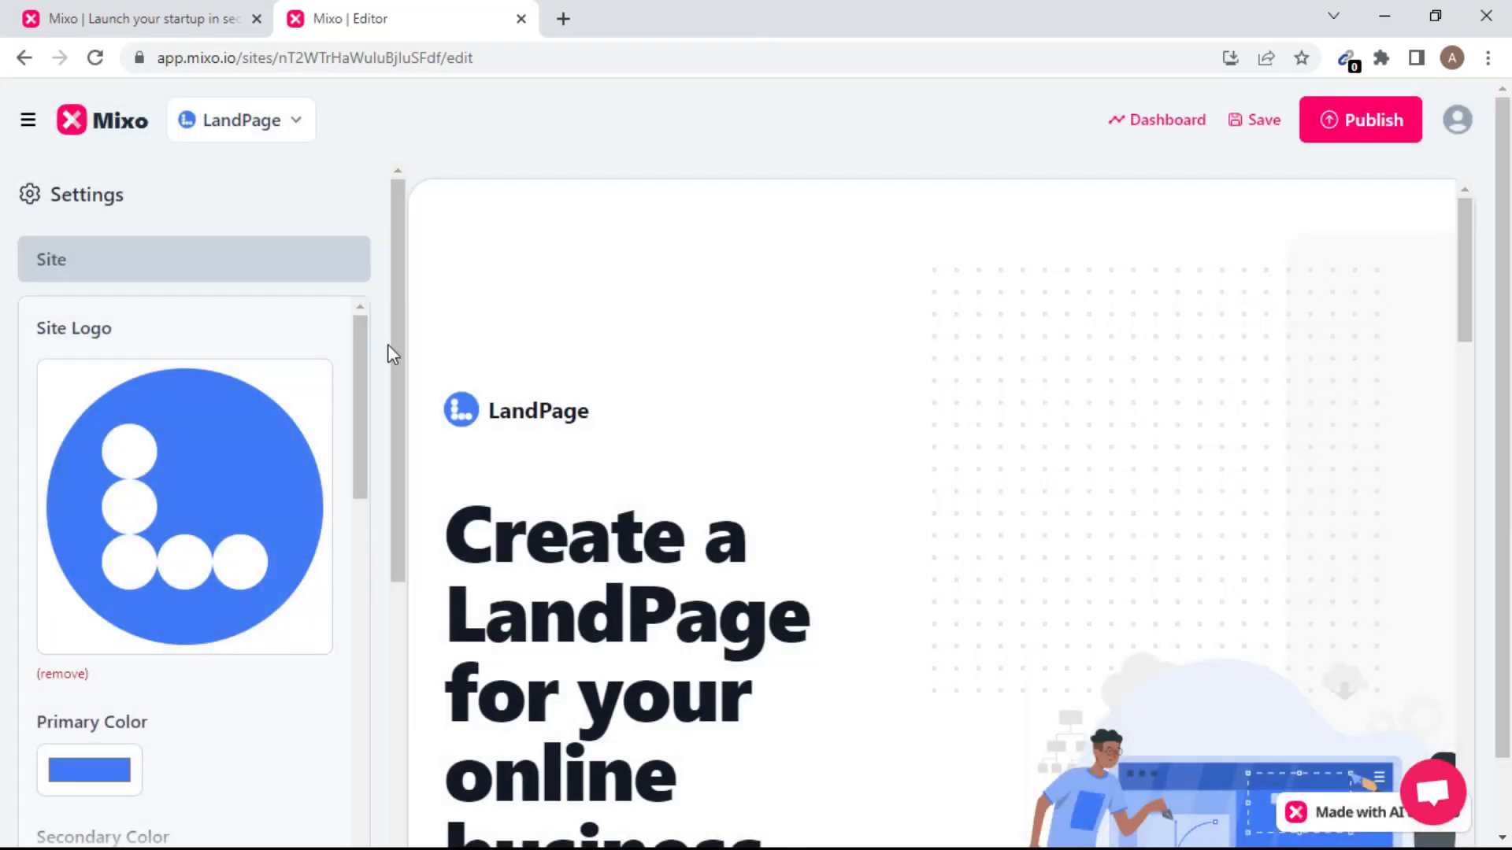
# Replace the Site Name LandPage with 'figo'.
pyautogui.moveTo(364, 370); pyautogui.dragTo(373, 501)
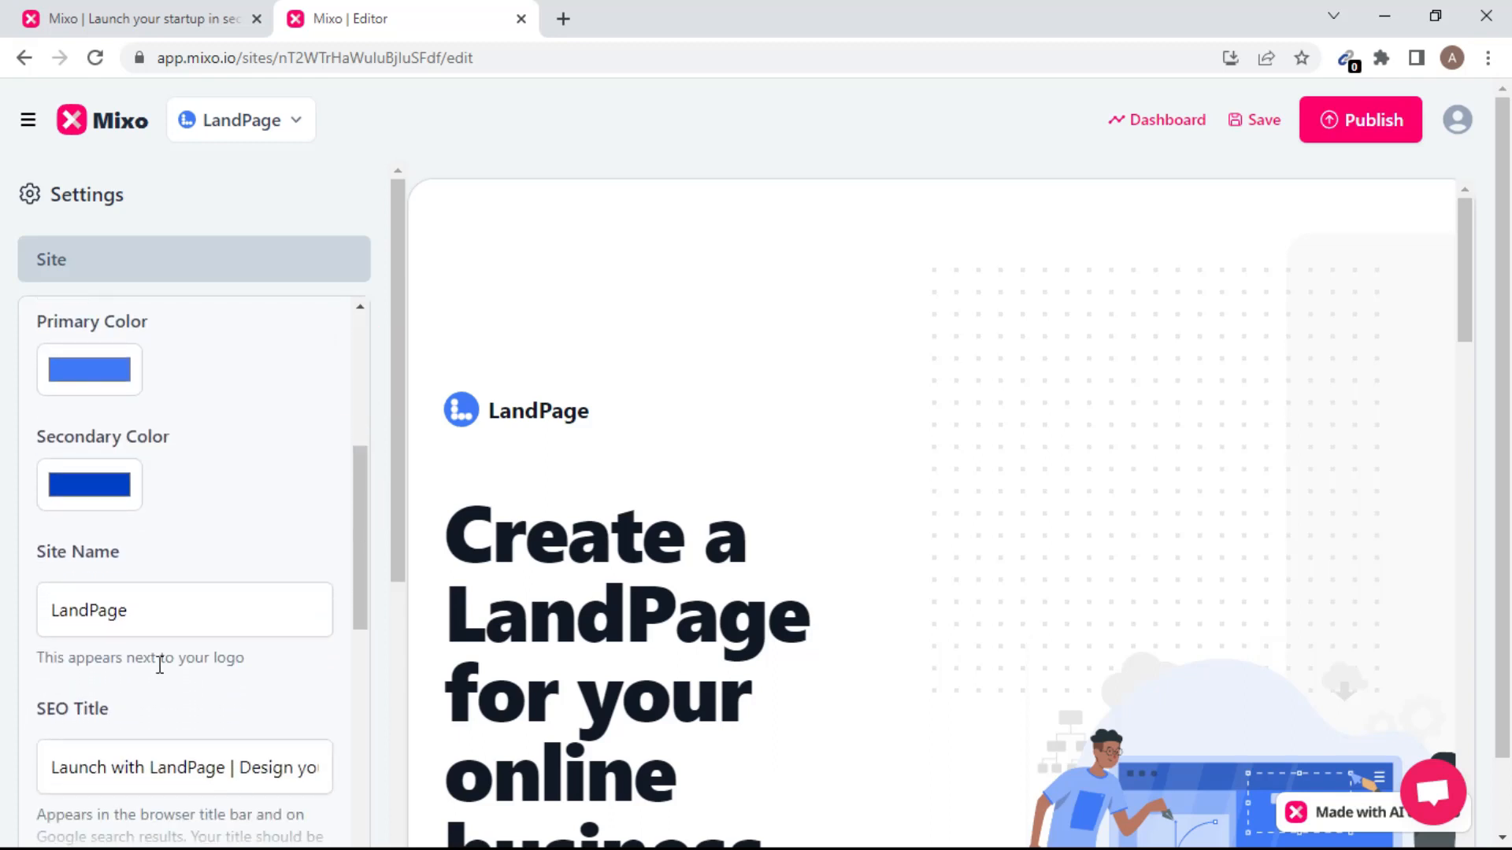
pyautogui.click(153, 615)
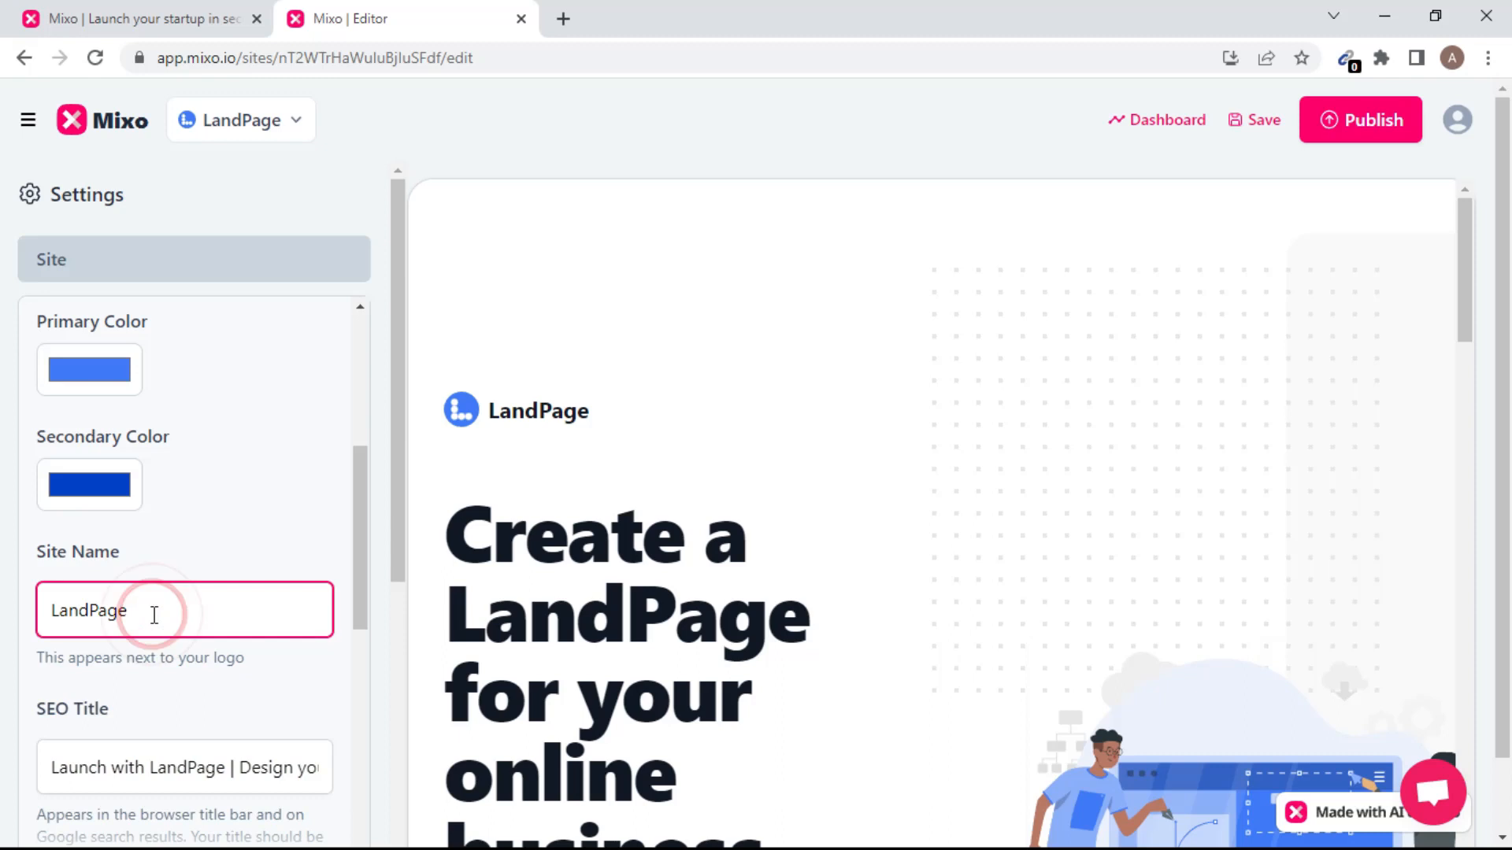
pyautogui.press('BackSpace')
pyautogui.press('BackSpace')
pyautogui.press('BackSpace')
pyautogui.press('BackSpace')
pyautogui.press('BackSpace')
pyautogui.press('BackSpace')
pyautogui.press('BackSpace')
pyautogui.press('BackSpace')
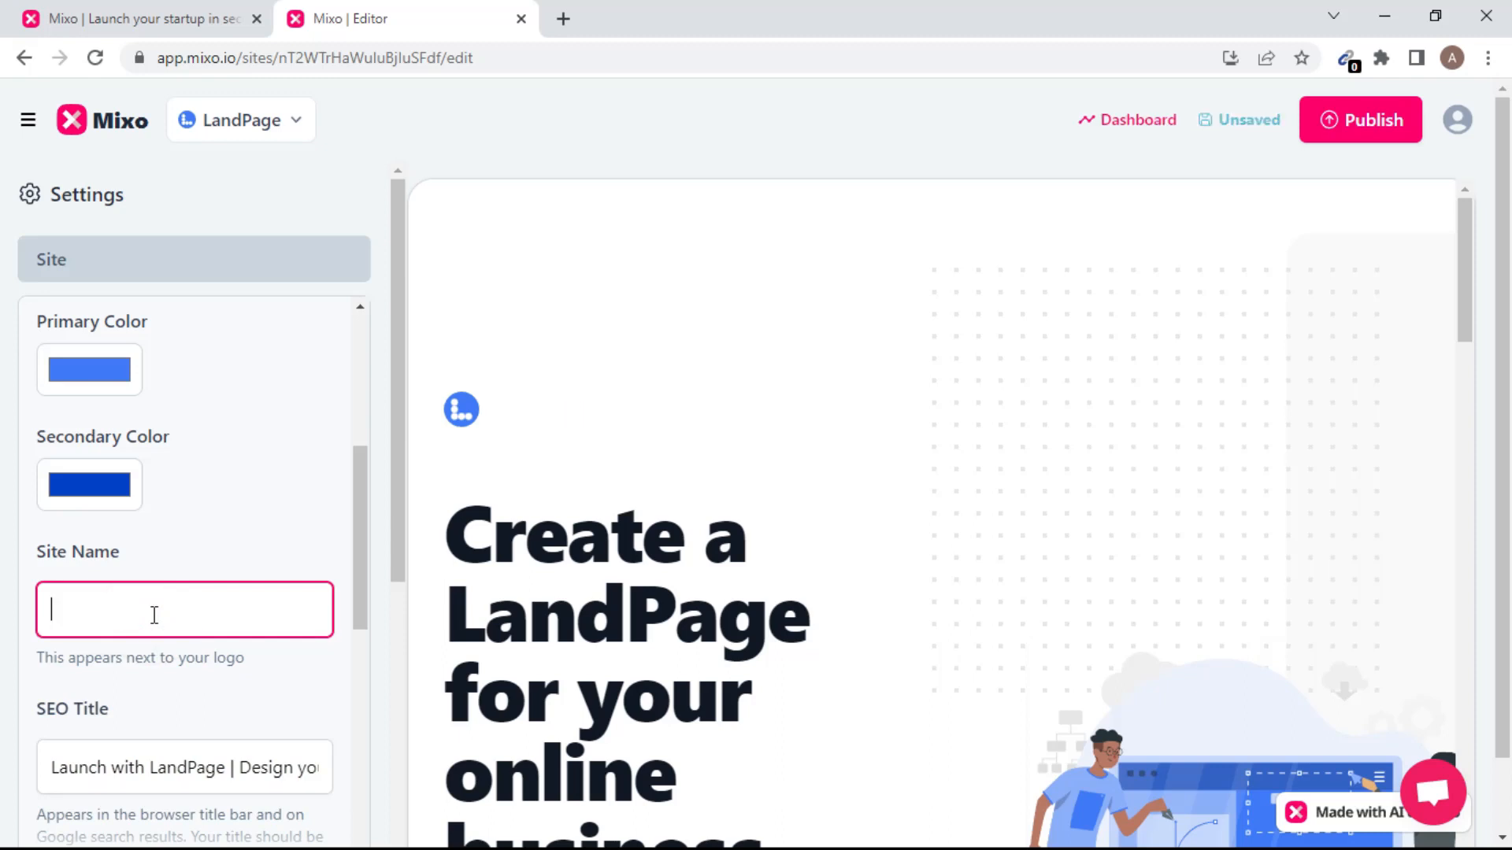
pyautogui.write('figo')
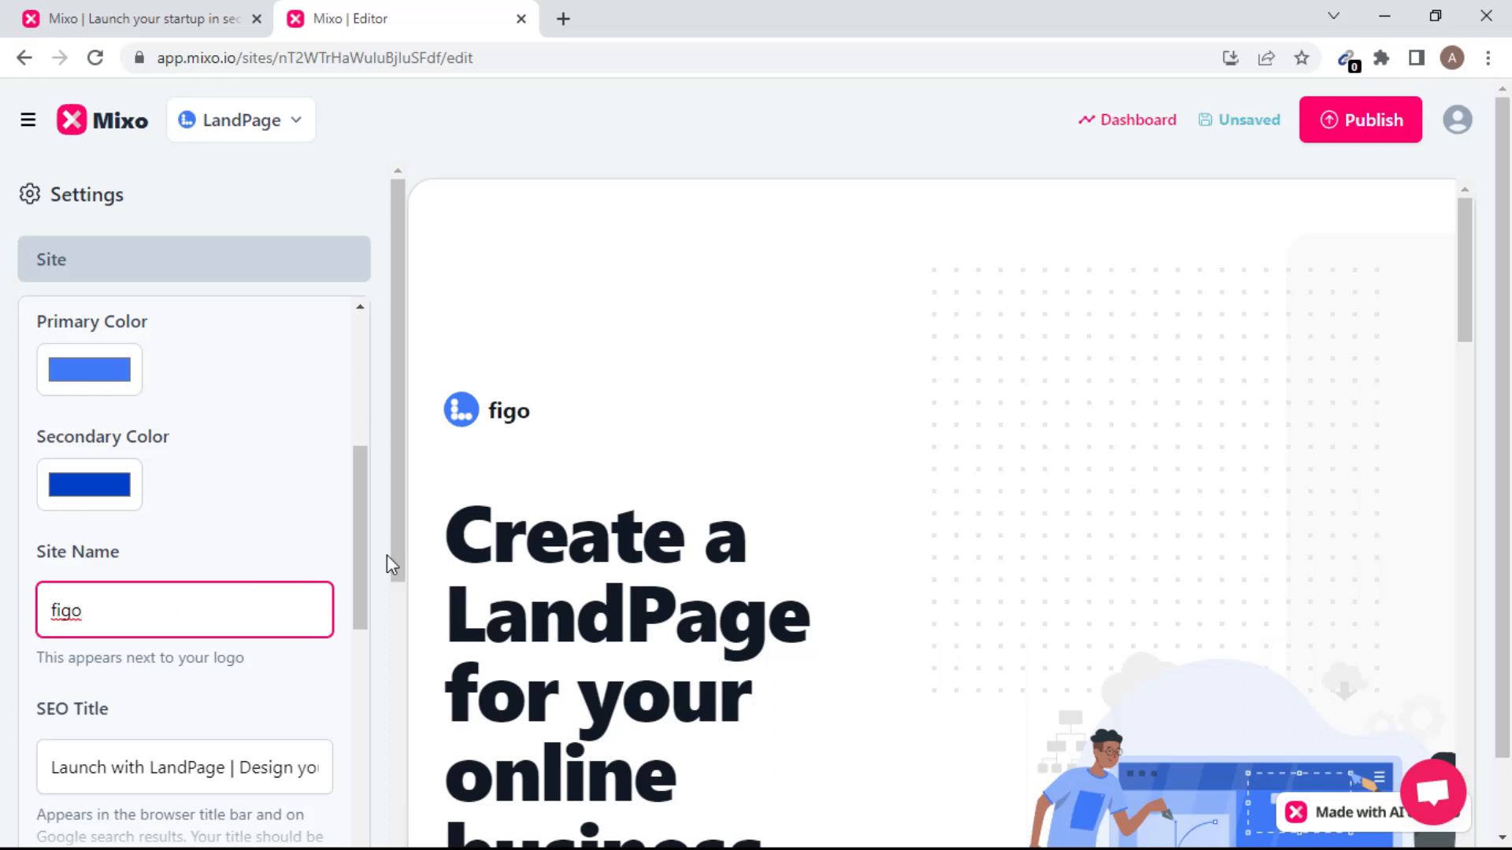
pyautogui.moveTo(362, 551); pyautogui.dragTo(355, 627)
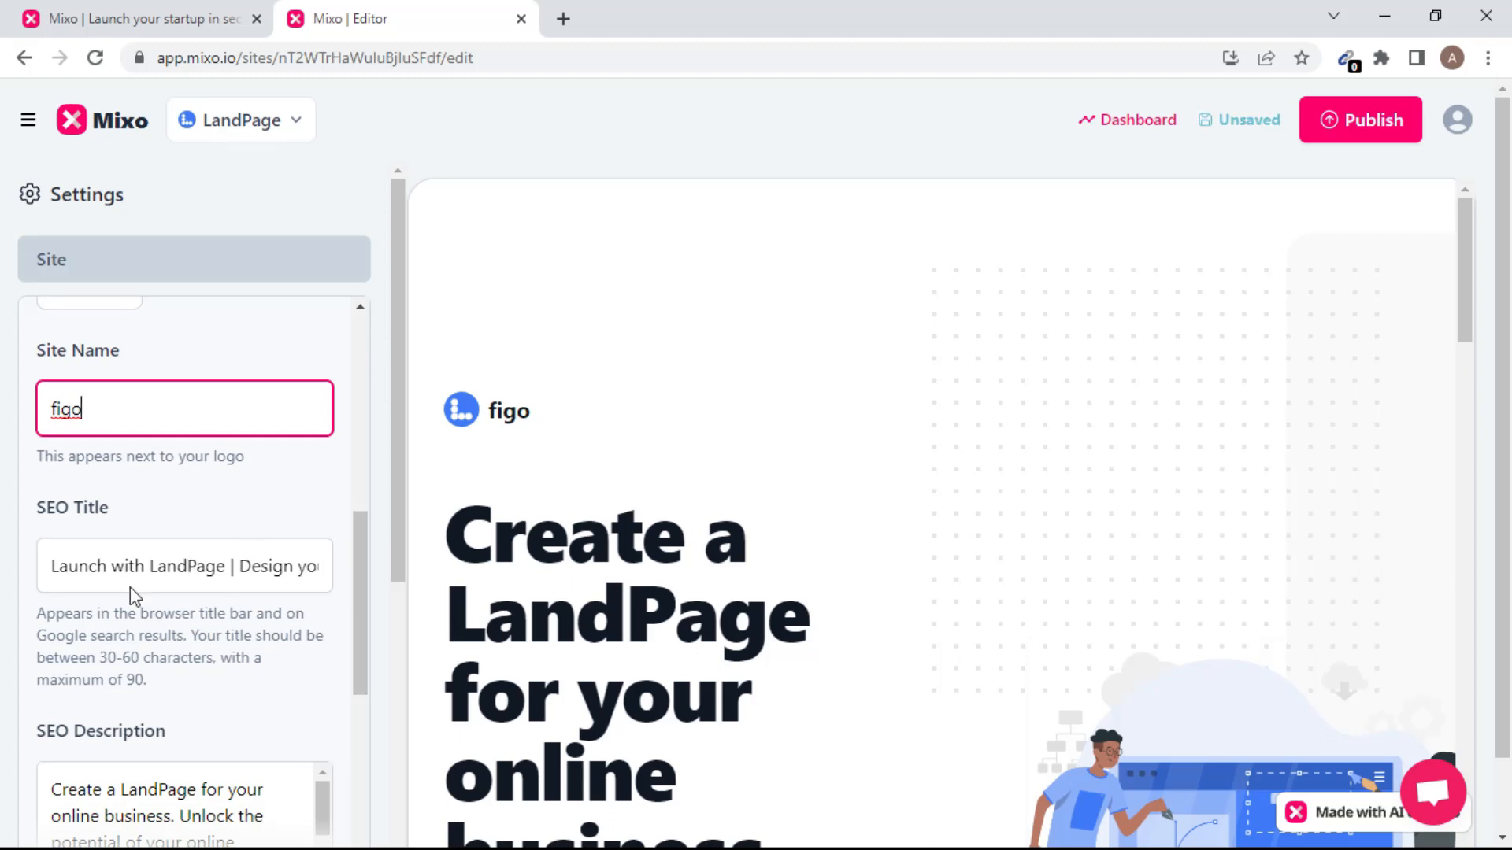
# Set the SEO Title to 'figofx website' and collapse the Site panel.
pyautogui.click(304, 575)
pyautogui.press('BackSpace')
pyautogui.press('BackSpace')
pyautogui.press('BackSpace')
pyautogui.press('BackSpace')
pyautogui.press('BackSpace')
pyautogui.press('BackSpace')
pyautogui.press('BackSpace')
pyautogui.press('BackSpace')
pyautogui.press('BackSpace')
pyautogui.press('BackSpace')
pyautogui.press('BackSpace')
pyautogui.press('BackSpace')
pyautogui.press('BackSpace')
pyautogui.press('BackSpace')
pyautogui.press('BackSpace')
pyautogui.press('BackSpace')
pyautogui.press('BackSpace')
pyautogui.press('BackSpace')
pyautogui.press('BackSpace')
pyautogui.press('BackSpace')
pyautogui.press('BackSpace')
pyautogui.press('BackSpace')
pyautogui.press('BackSpace')
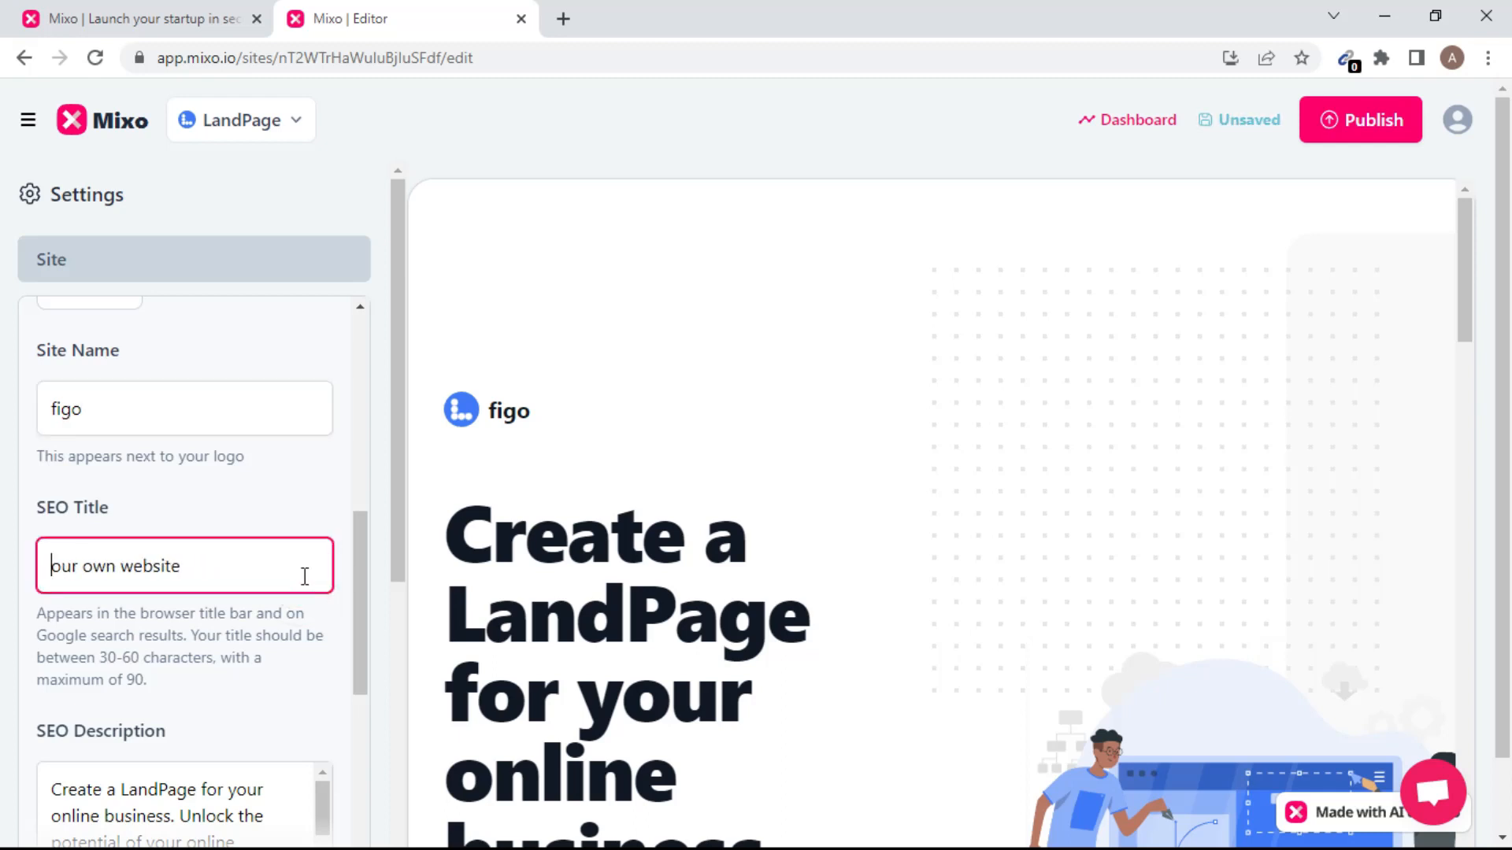
pyautogui.click(303, 576)
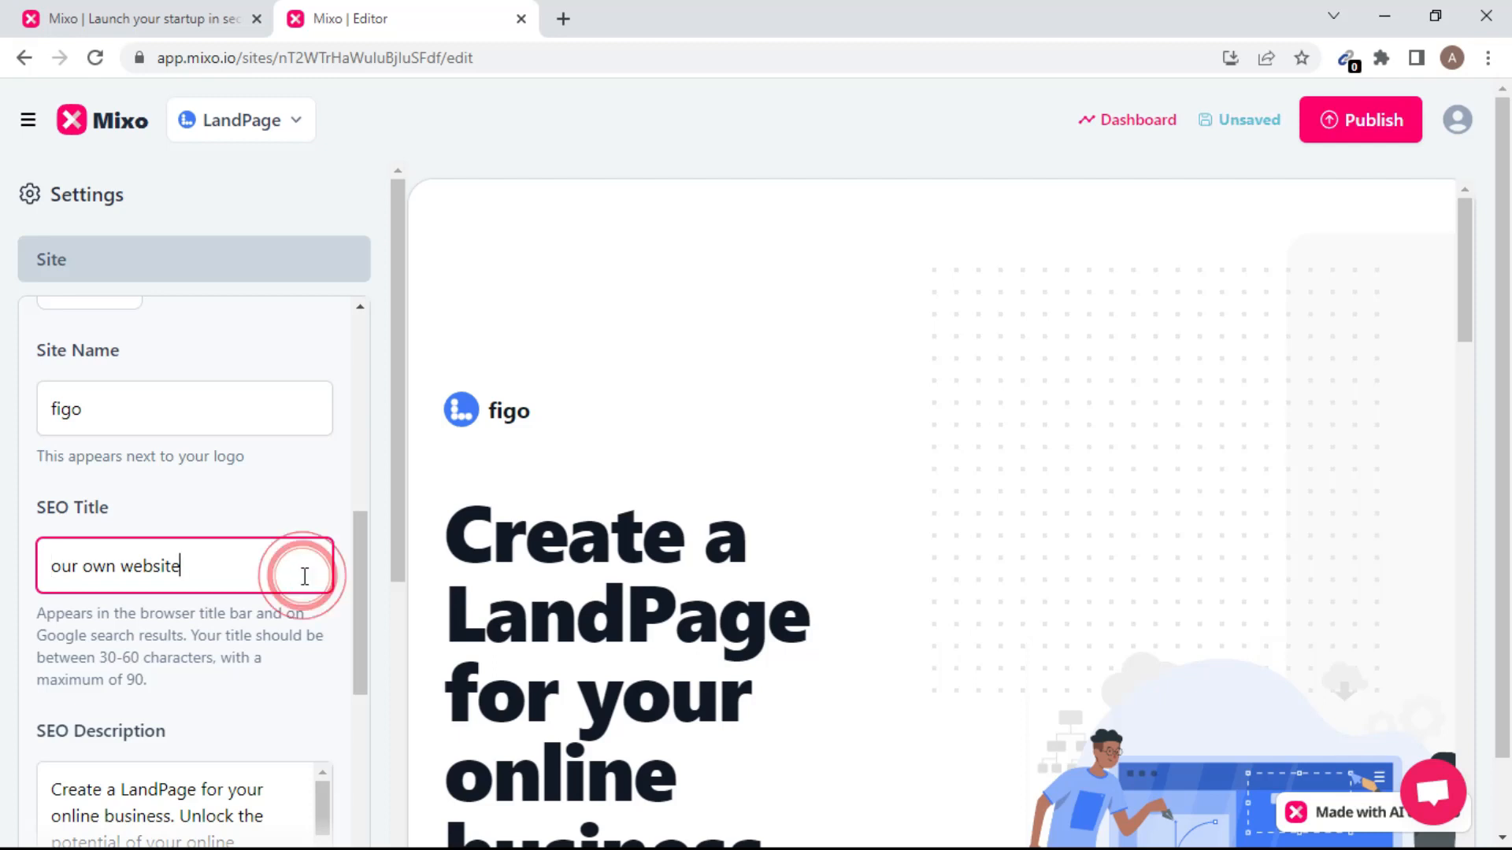
pyautogui.click(289, 576)
pyautogui.press('BackSpace')
pyautogui.press('BackSpace')
pyautogui.press('BackSpace')
pyautogui.press('BackSpace')
pyautogui.press('BackSpace')
pyautogui.press('BackSpace')
pyautogui.press('BackSpace')
pyautogui.press('BackSpace')
pyautogui.press('BackSpace')
pyautogui.press('BackSpace')
pyautogui.press('BackSpace')
pyautogui.press('BackSpace')
pyautogui.press('BackSpace')
pyautogui.press('BackSpace')
pyautogui.press('BackSpace')
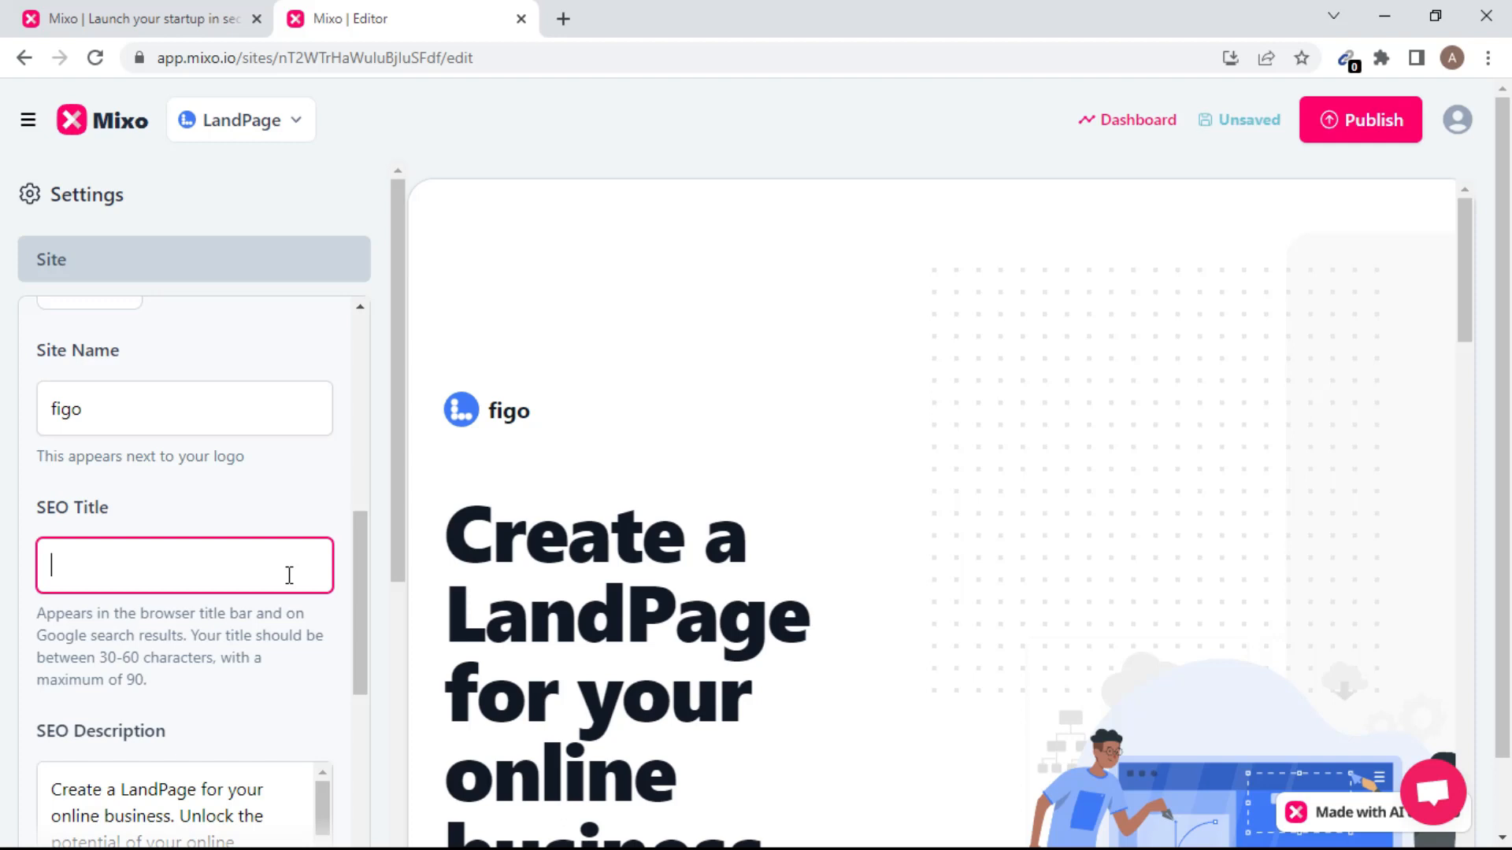
pyautogui.write('figofx website')
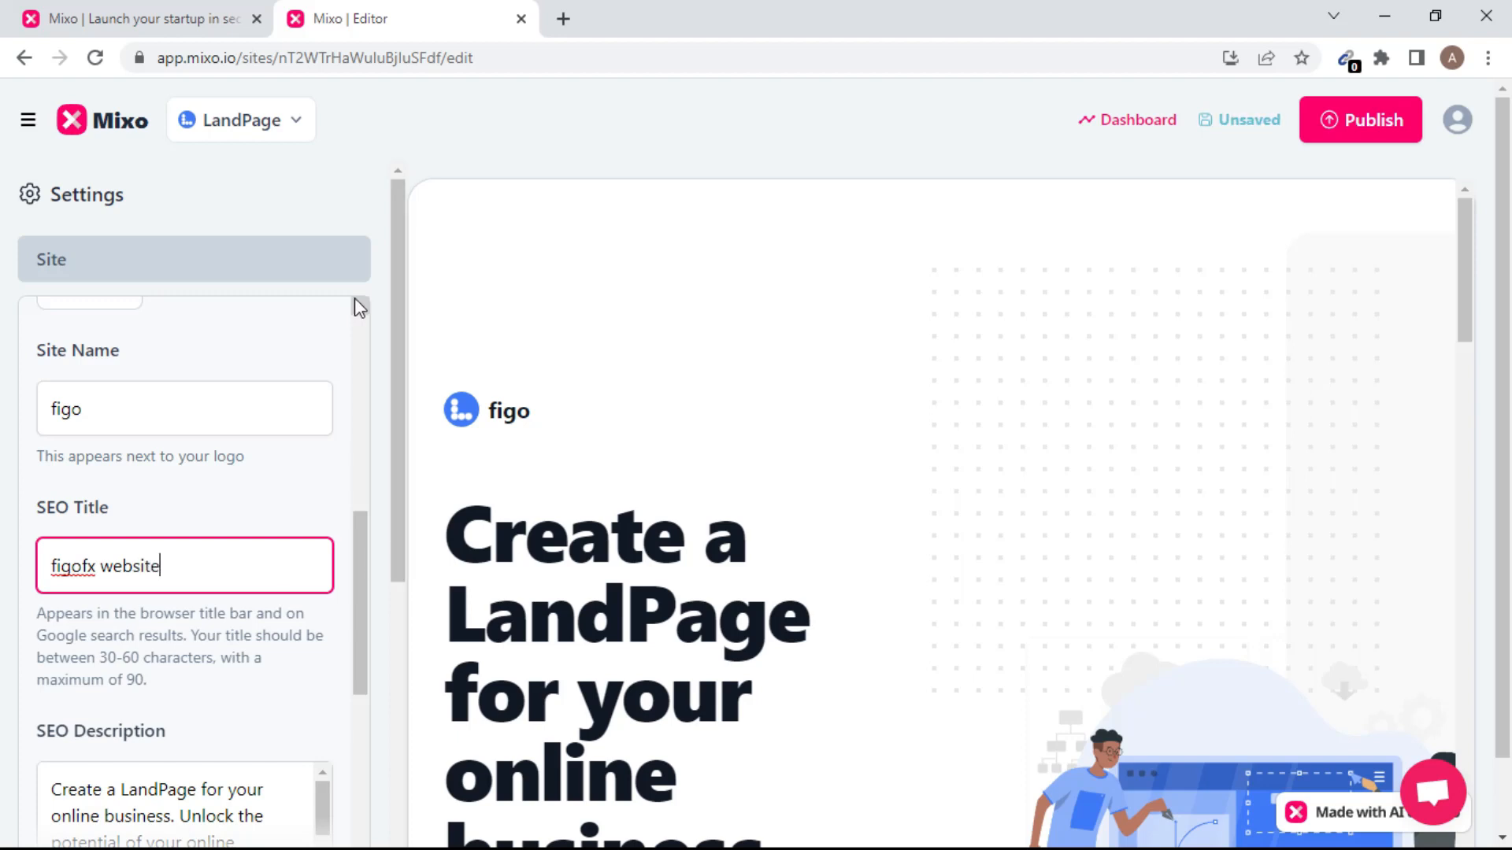
pyautogui.click(361, 270)
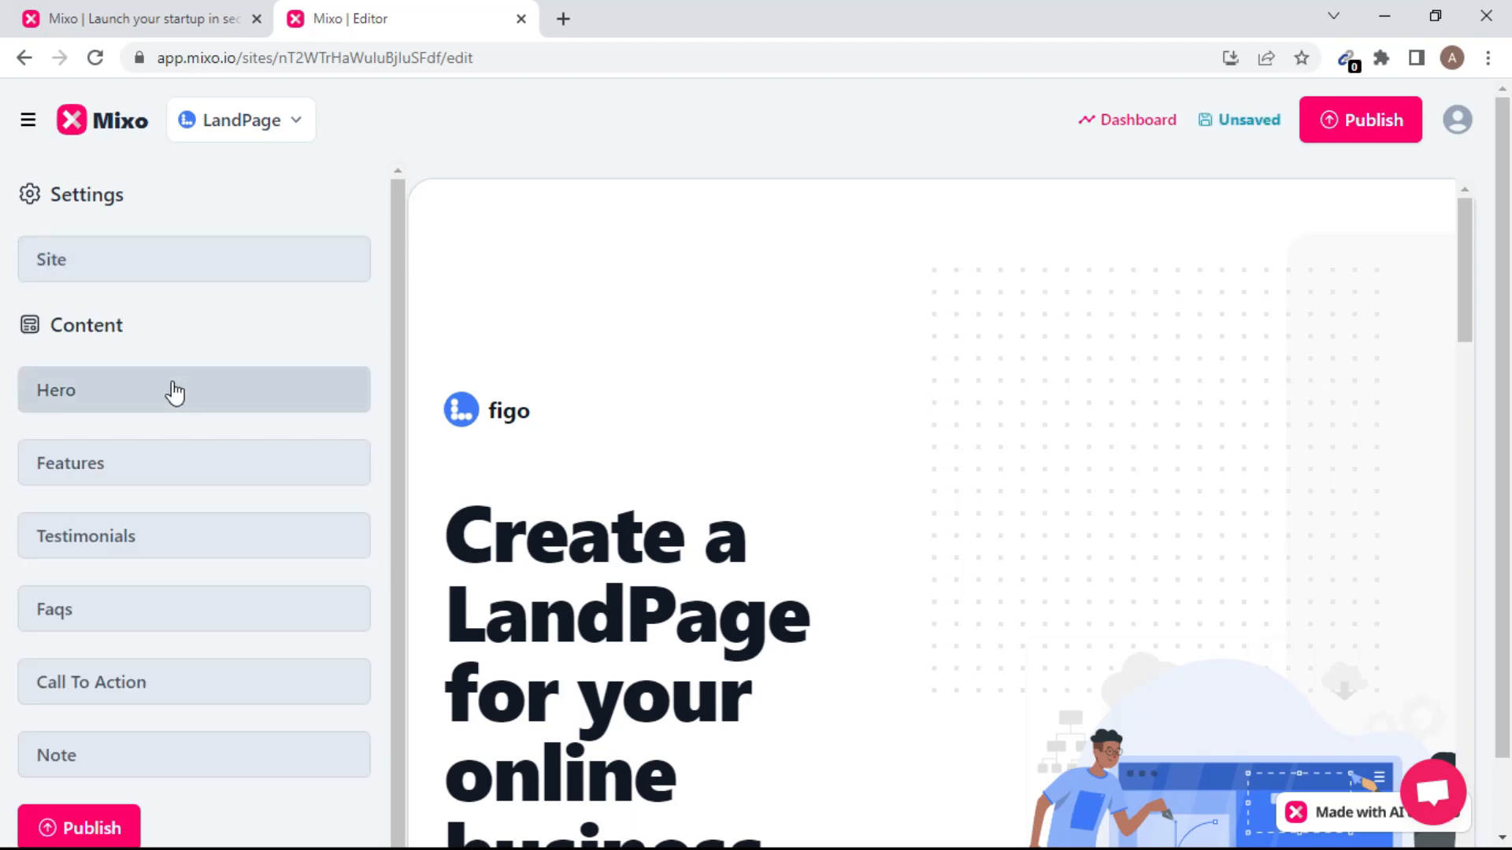
# In the Hero section, make the title read 'figofx landing page'.
pyautogui.click(175, 391)
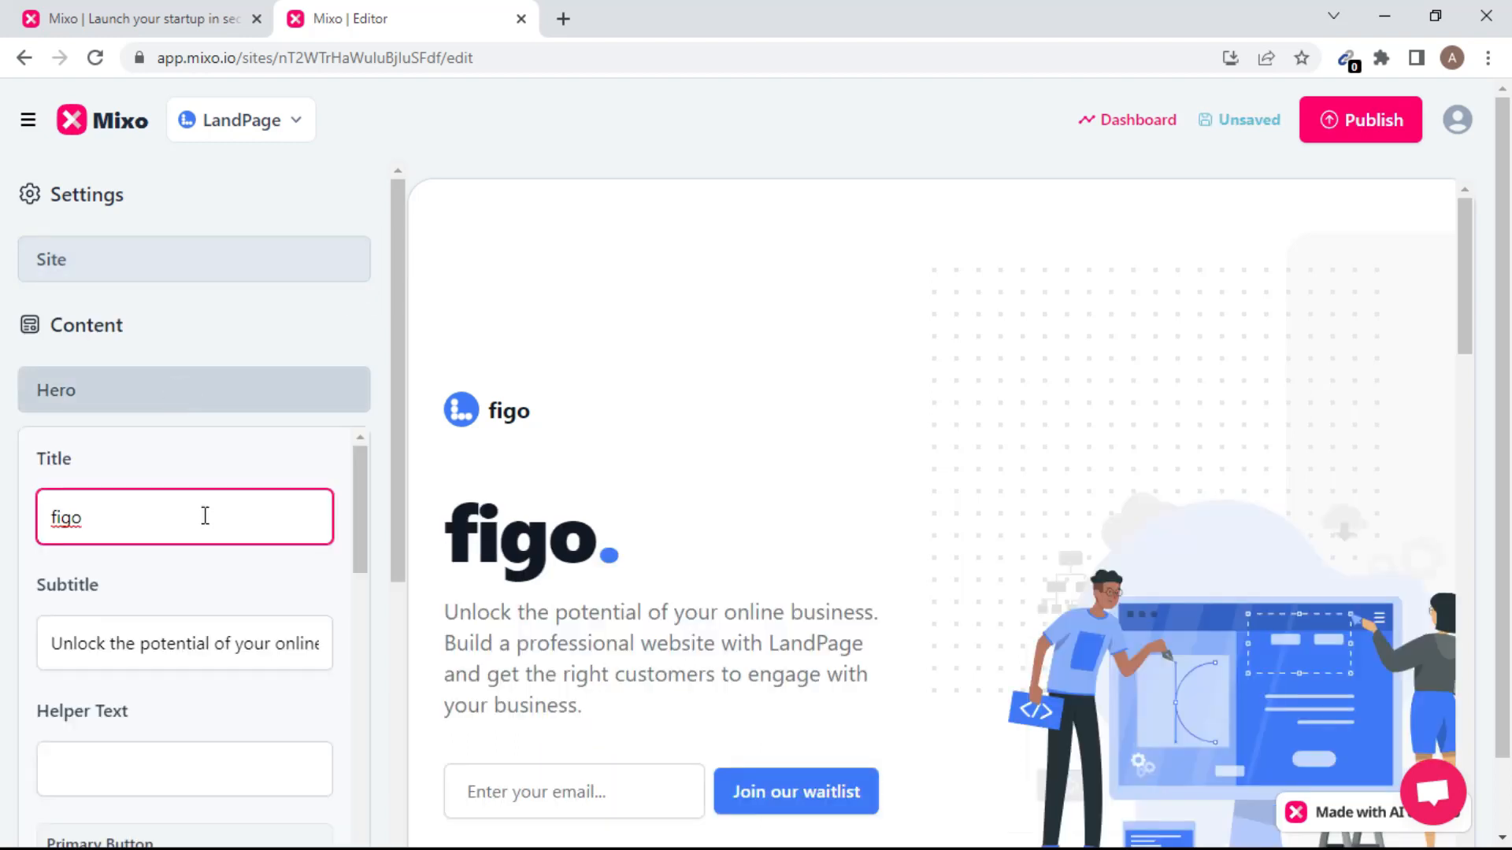
pyautogui.write('fx ')
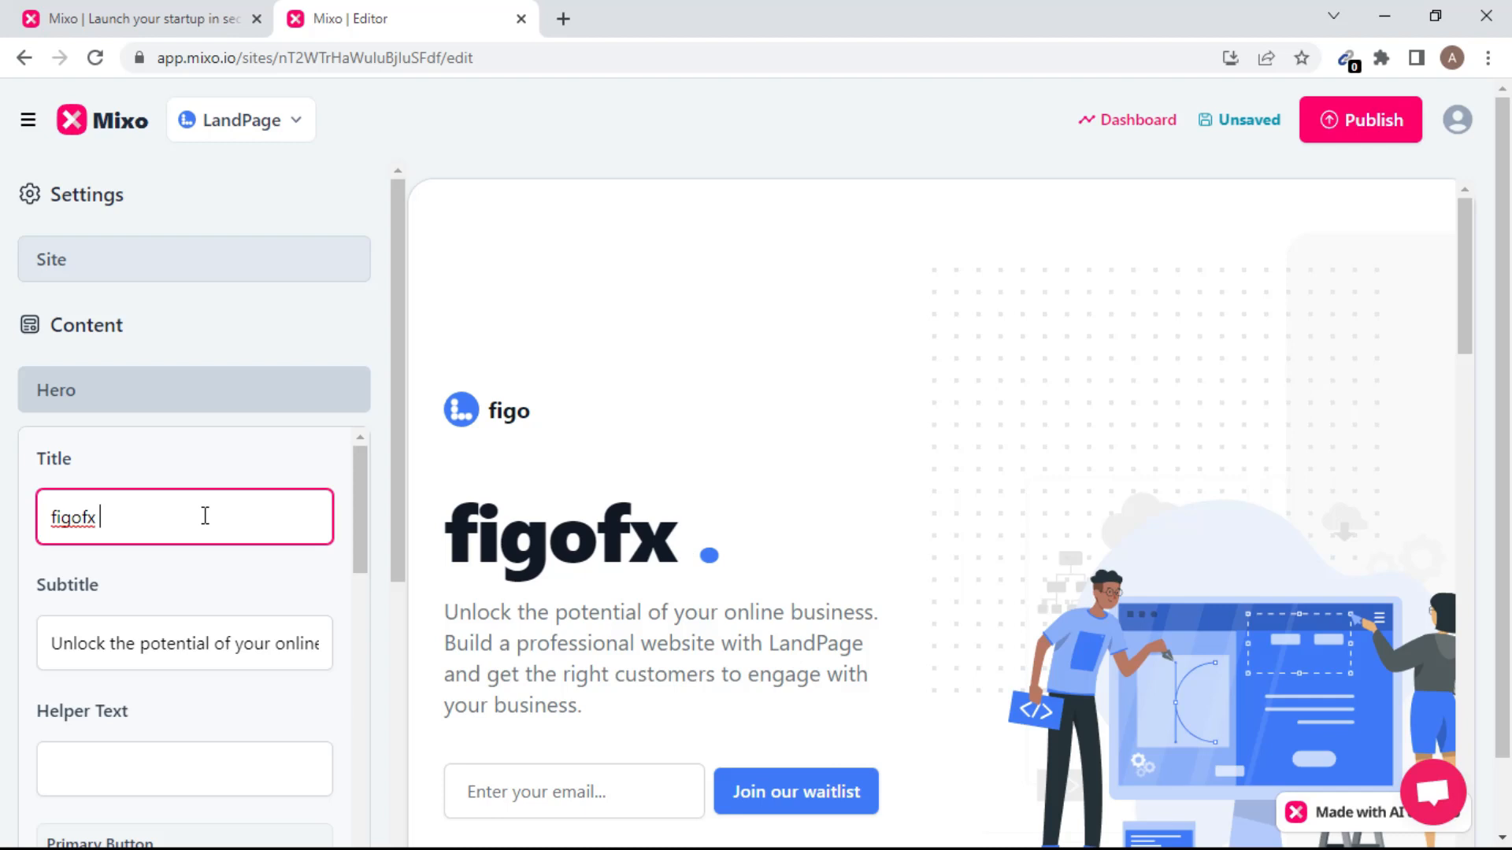
pyautogui.write('land')
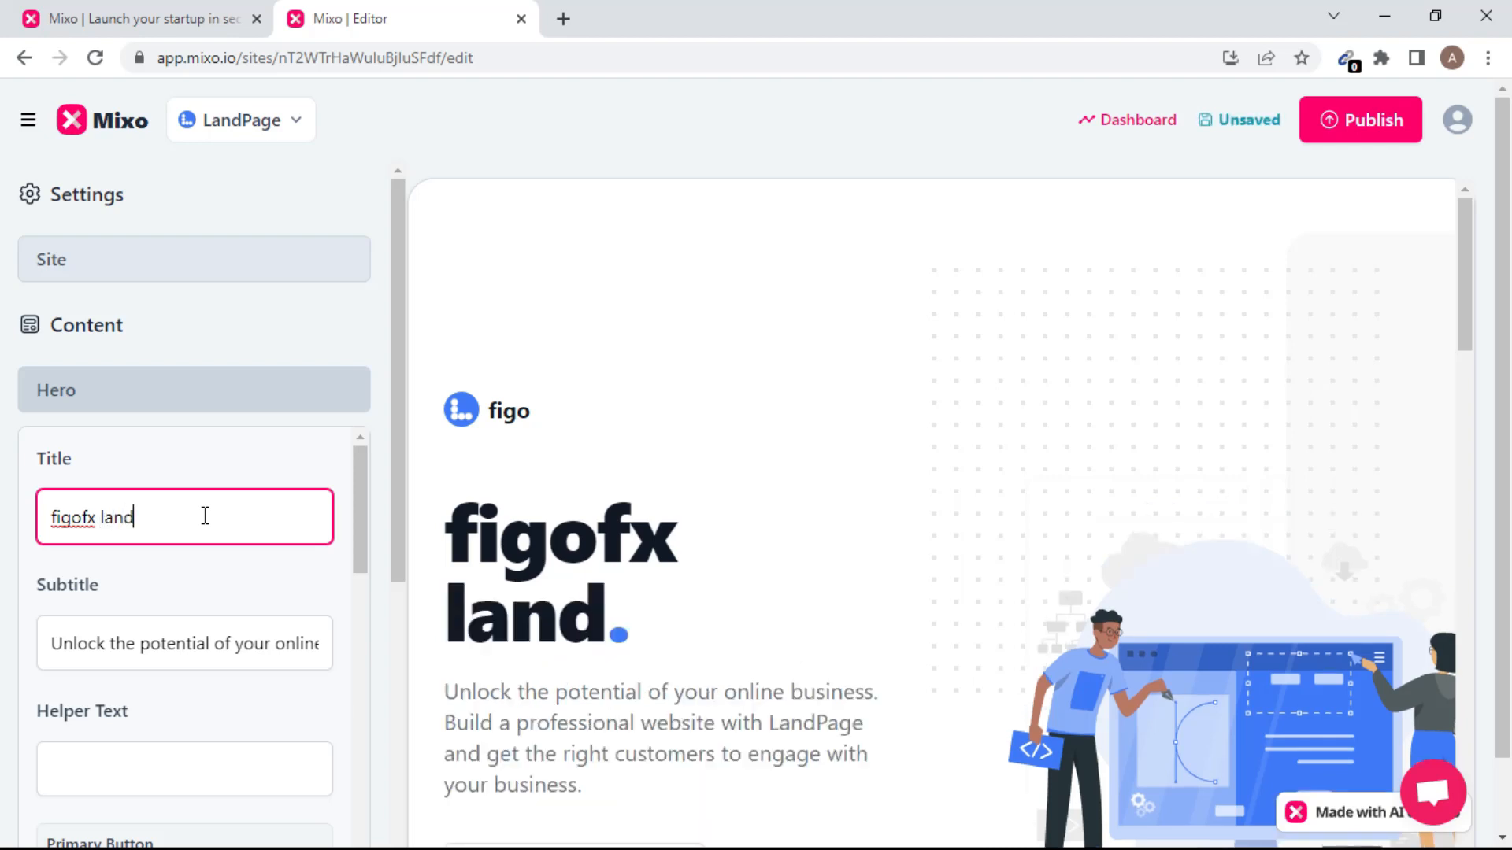
pyautogui.write('ing page')
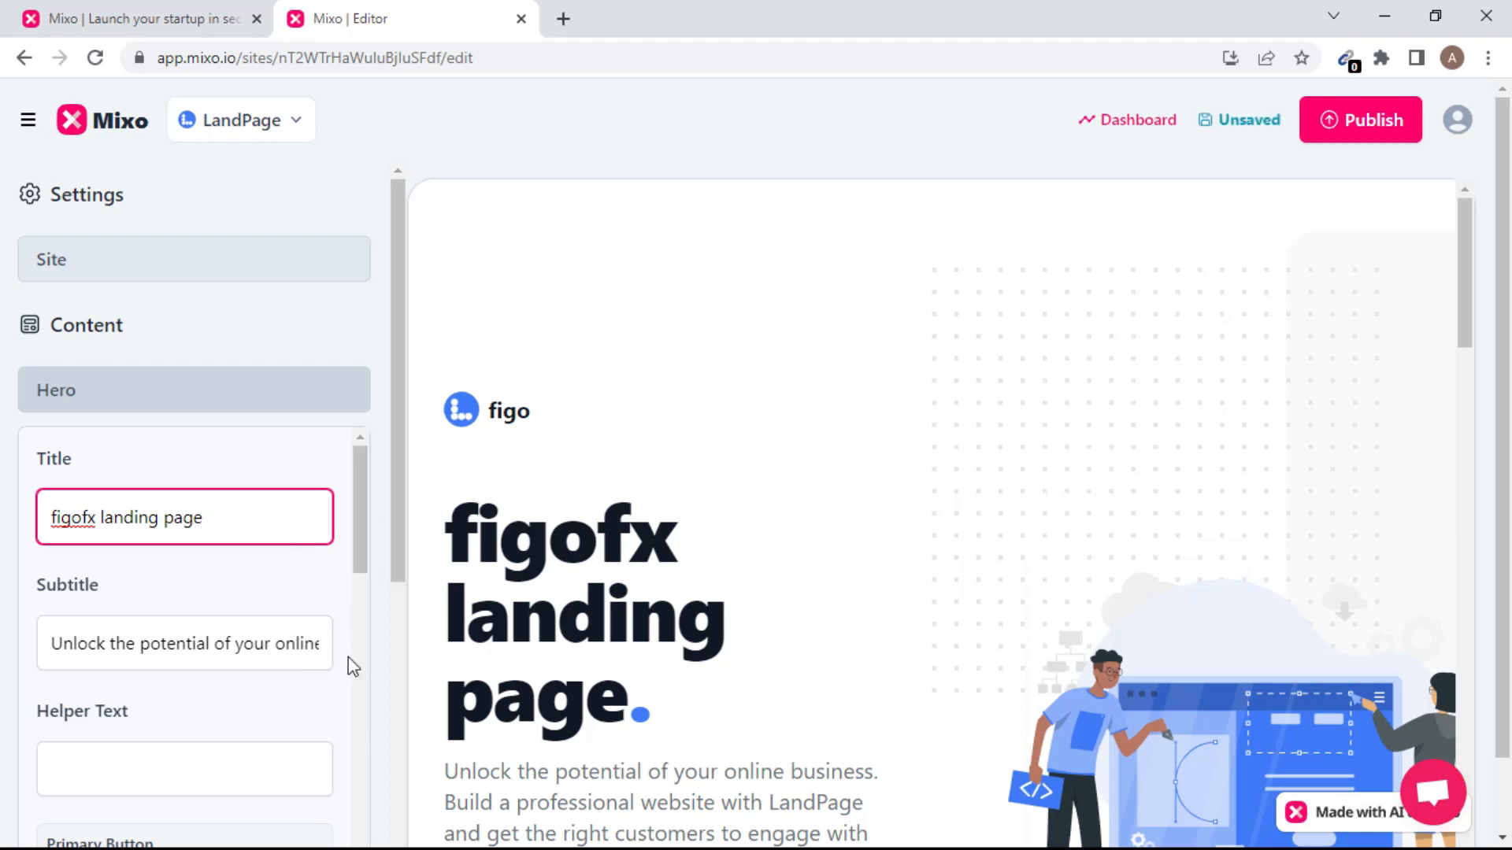
pyautogui.moveTo(398, 508); pyautogui.dragTo(411, 585)
pyautogui.moveTo(1470, 323); pyautogui.dragTo(1475, 439)
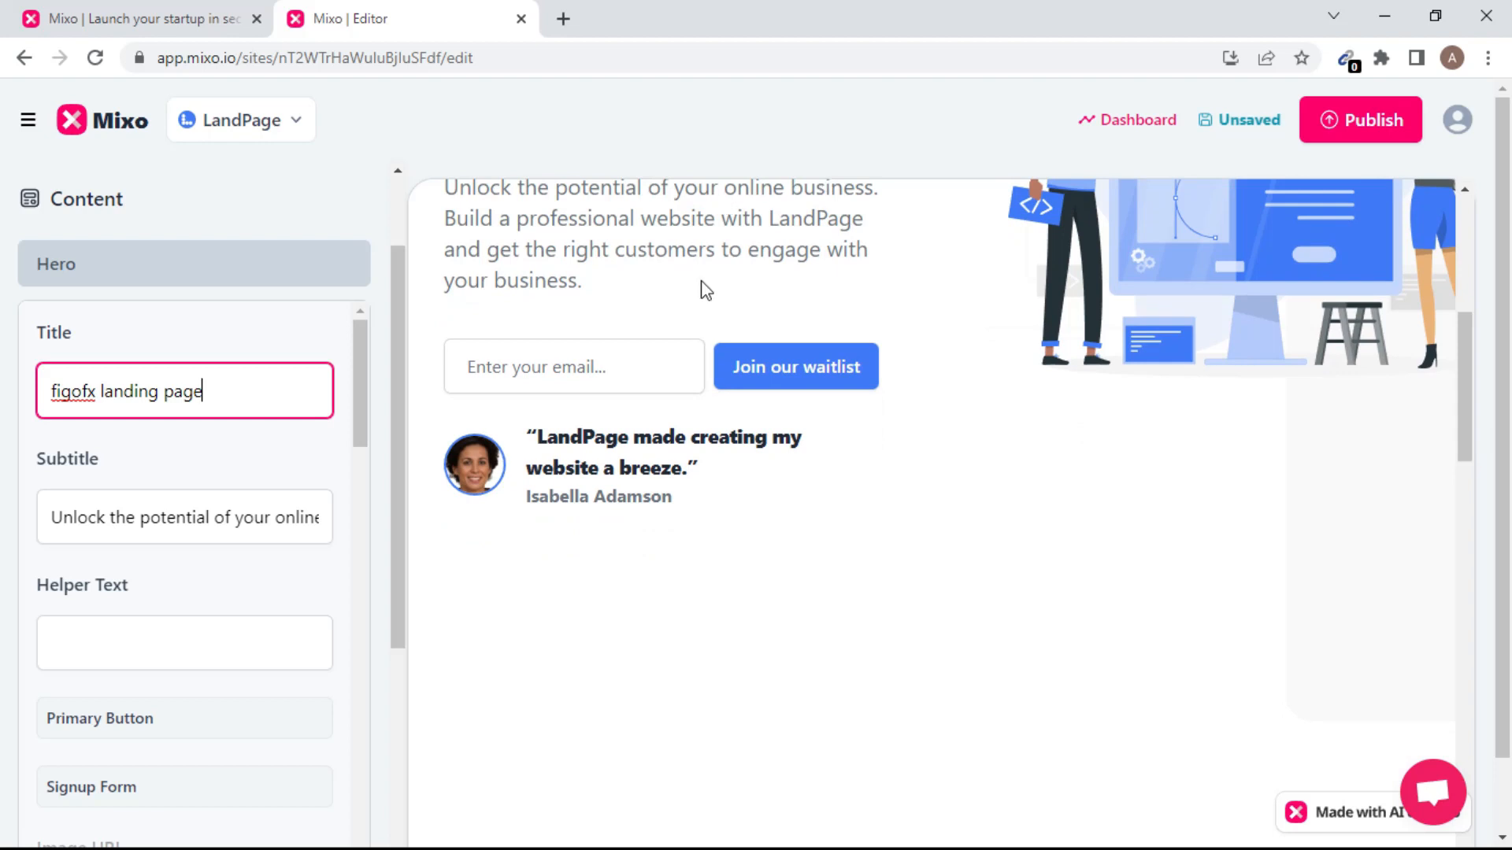
pyautogui.click(1461, 449)
pyautogui.moveTo(1462, 452); pyautogui.dragTo(1455, 378)
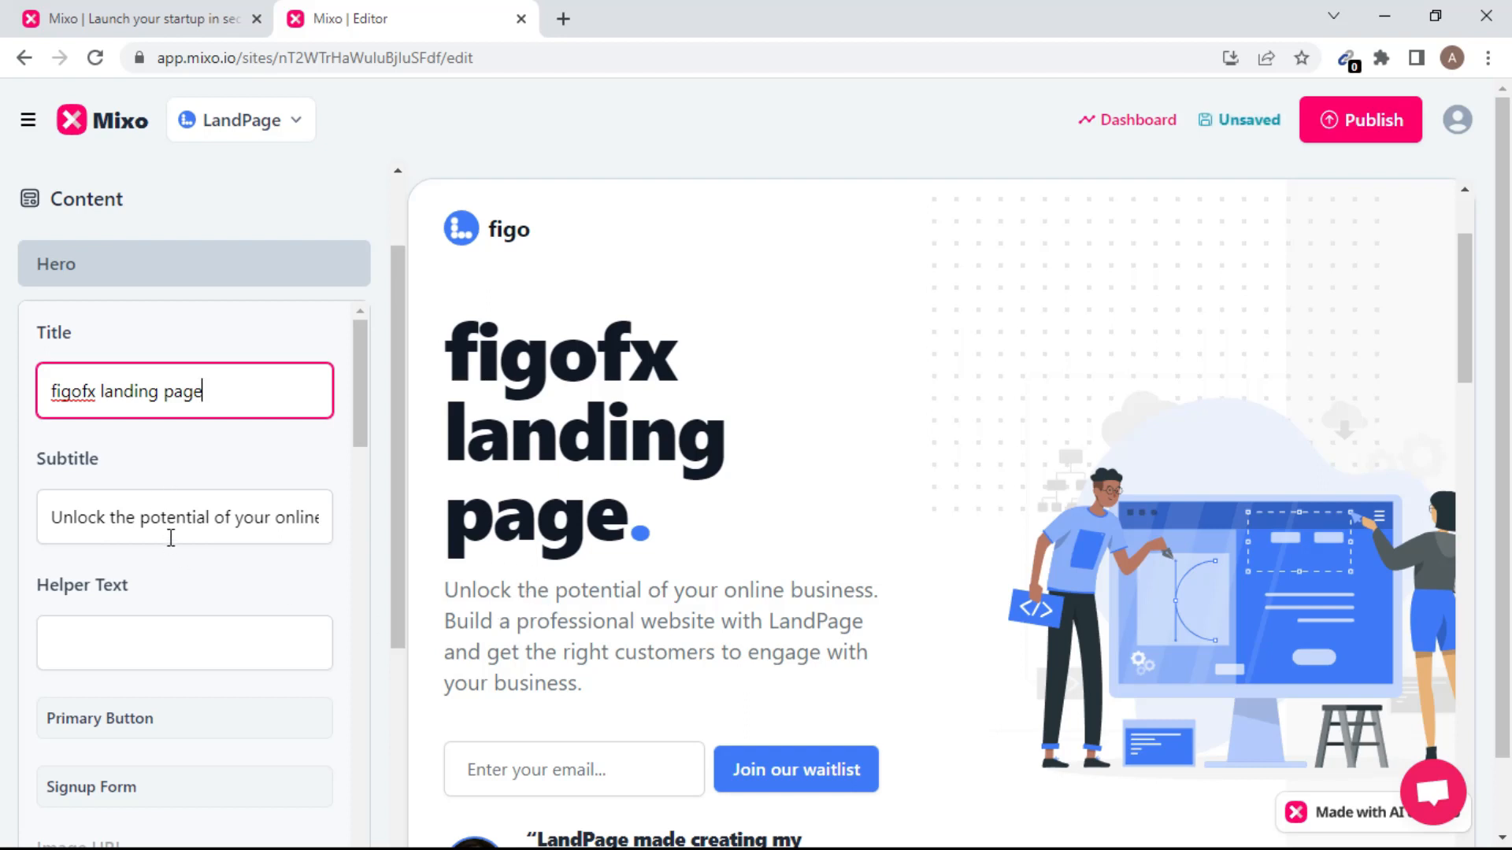
pyautogui.doubleClick(223, 517)
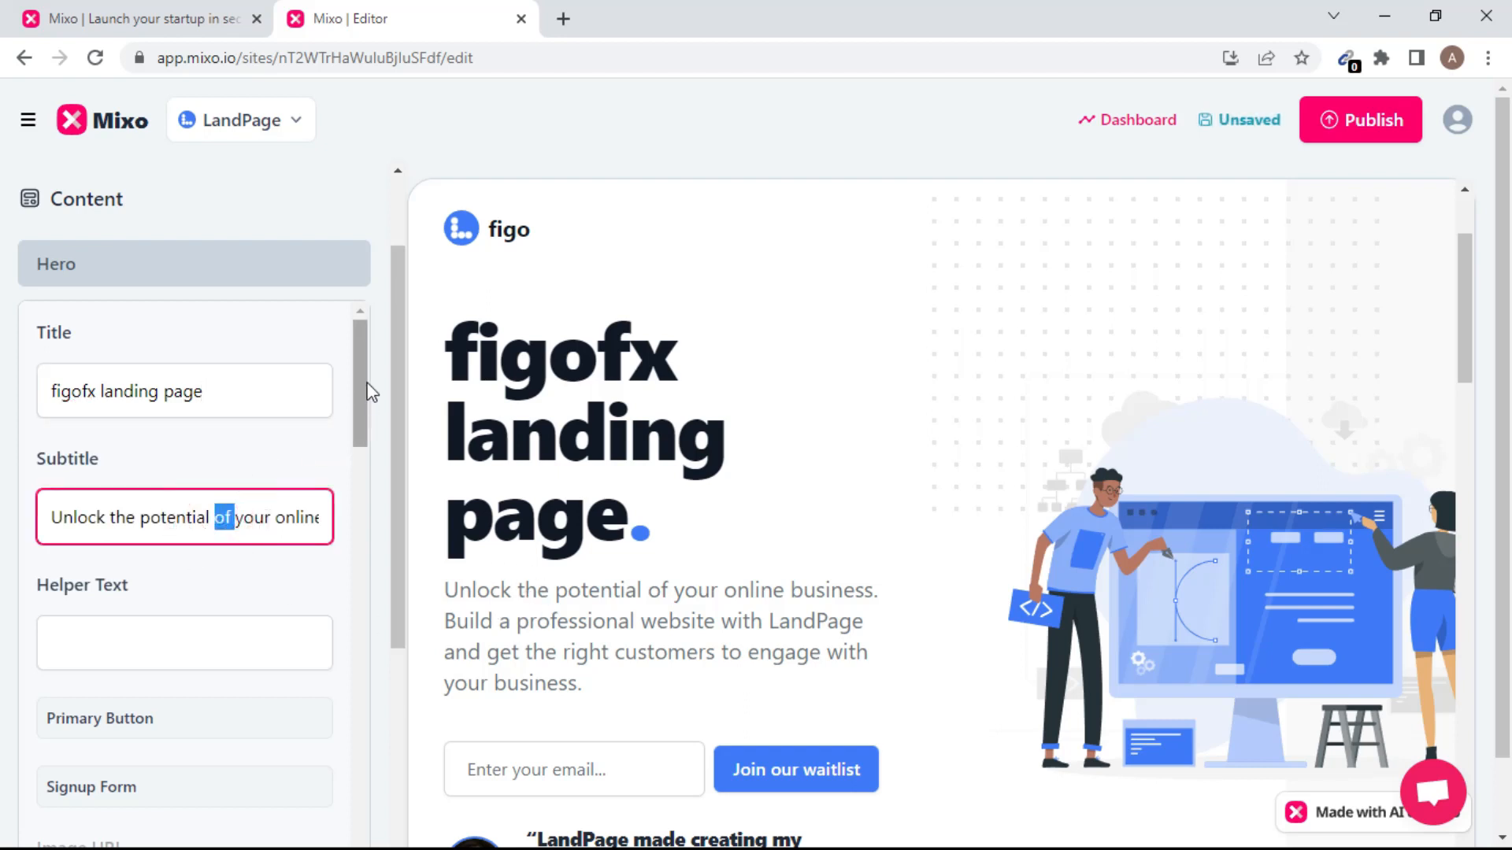
pyautogui.moveTo(363, 385); pyautogui.dragTo(376, 446)
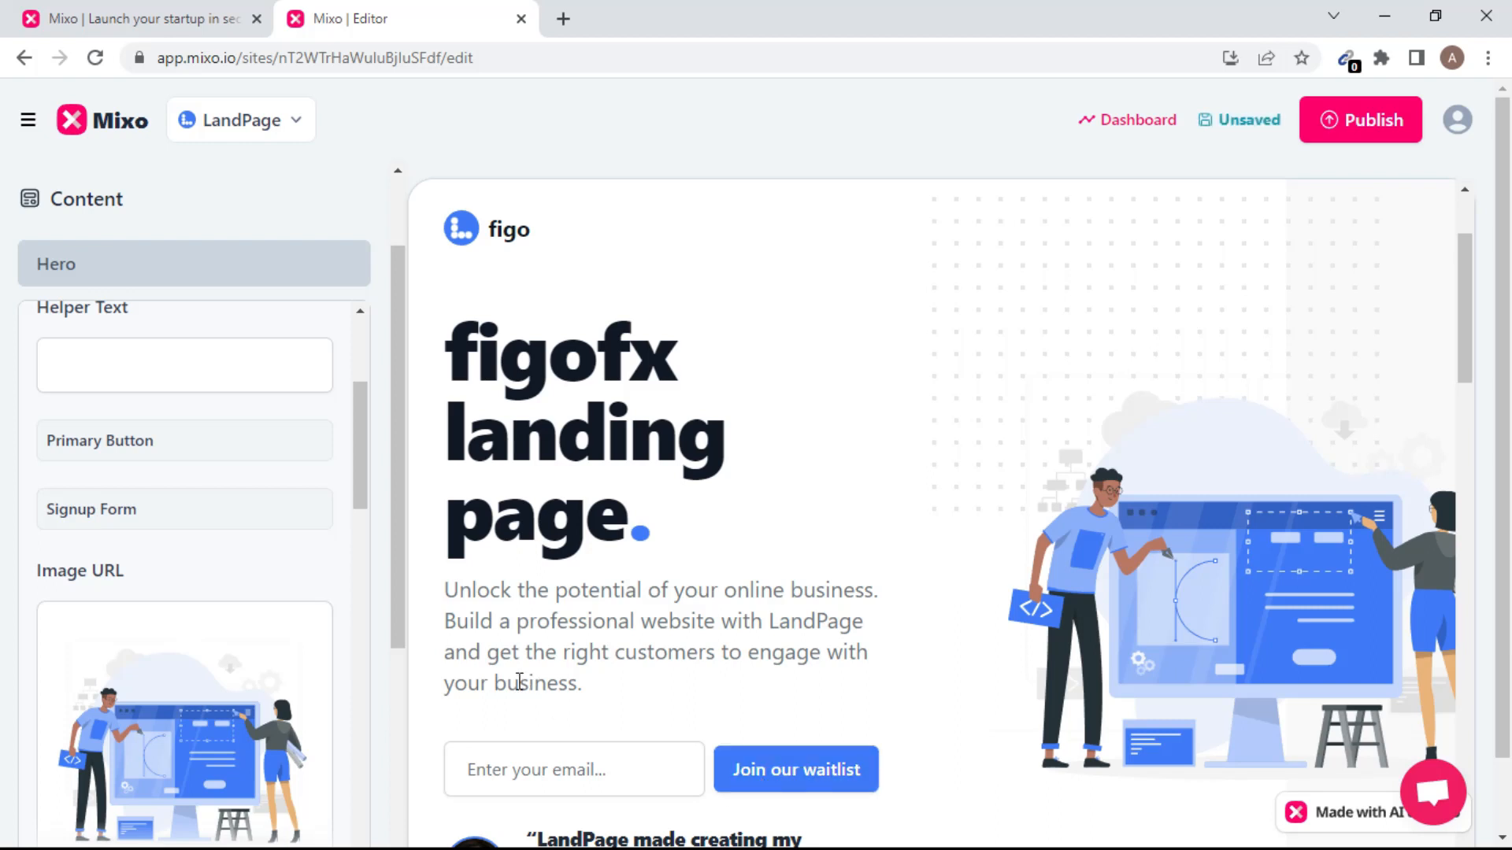
pyautogui.moveTo(364, 446); pyautogui.dragTo(371, 530)
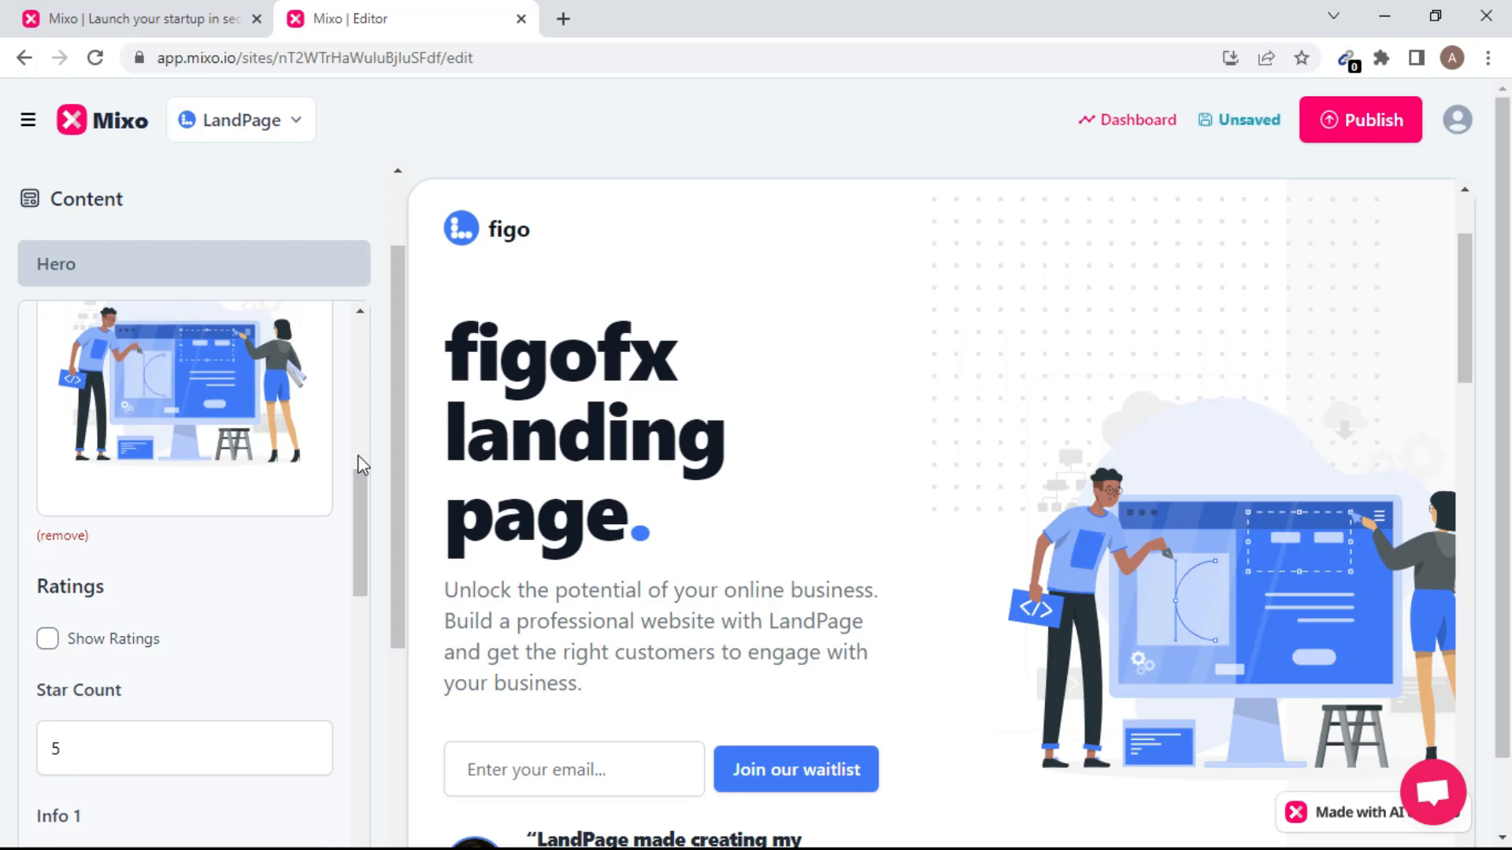
pyautogui.click(250, 425)
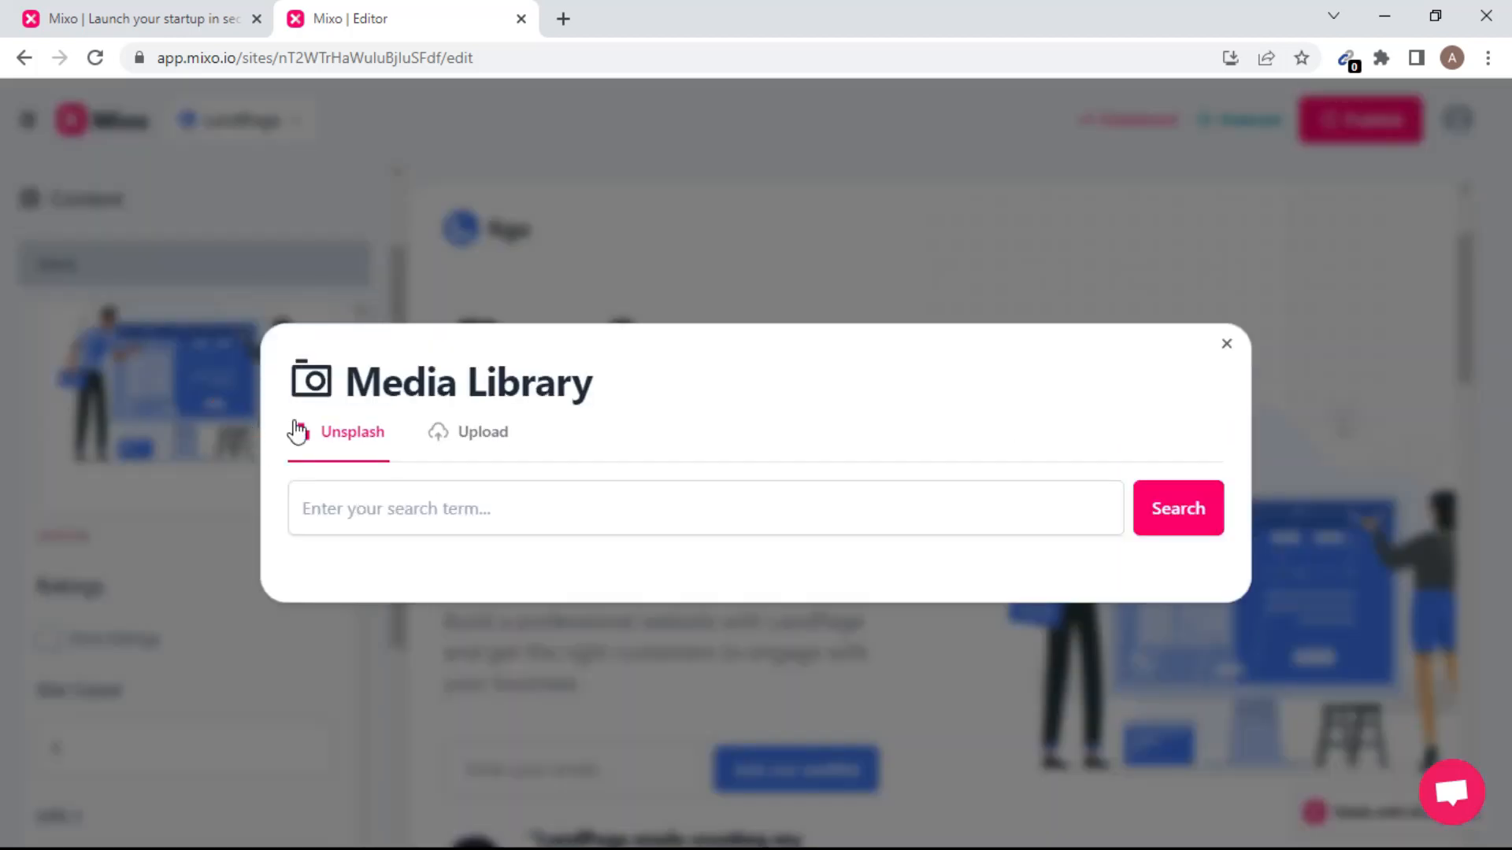
pyautogui.click(1226, 346)
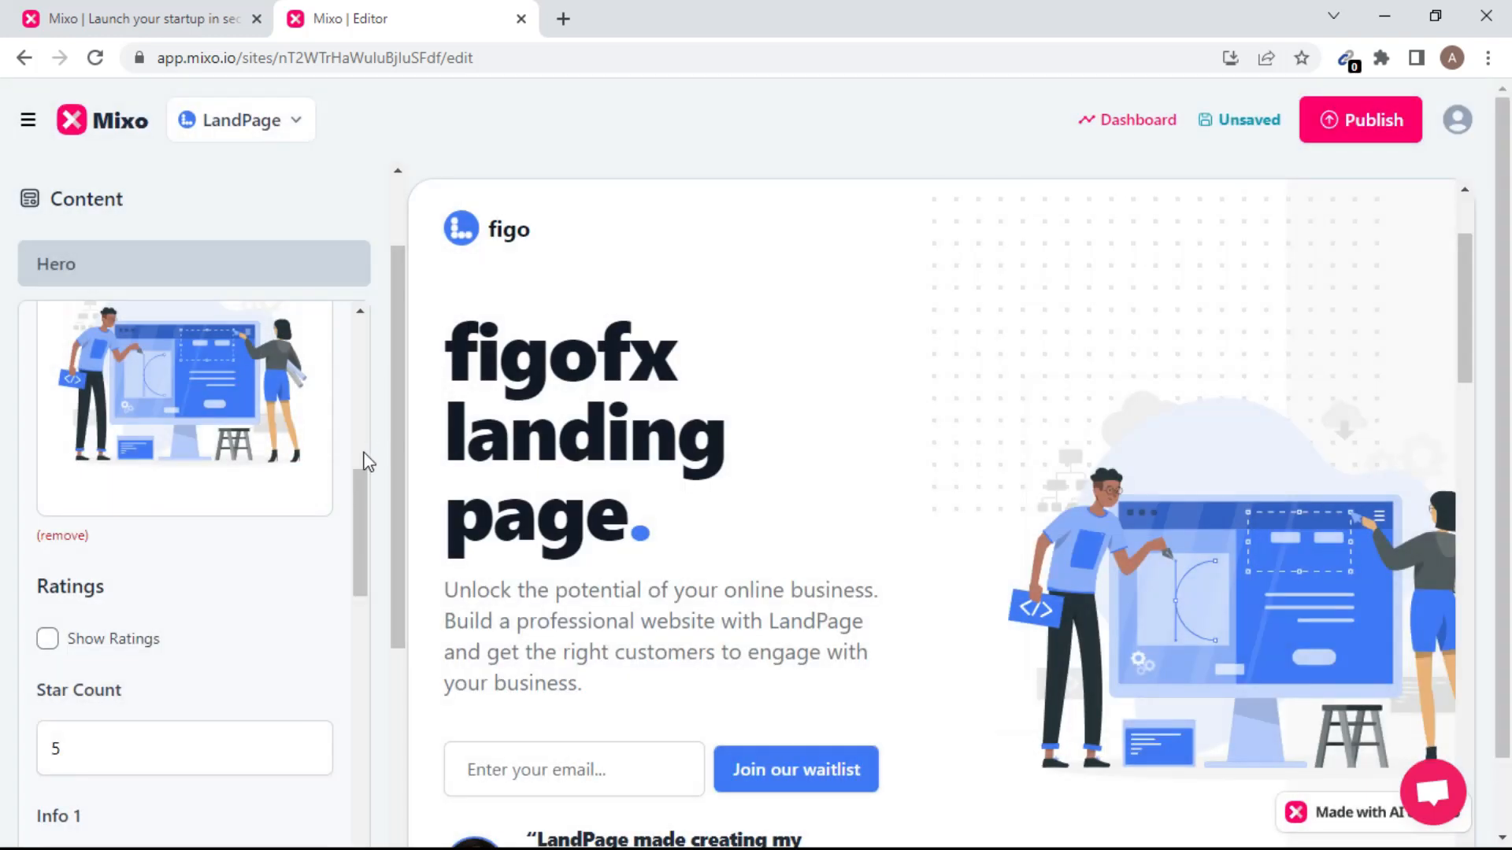
pyautogui.moveTo(366, 505); pyautogui.dragTo(359, 727)
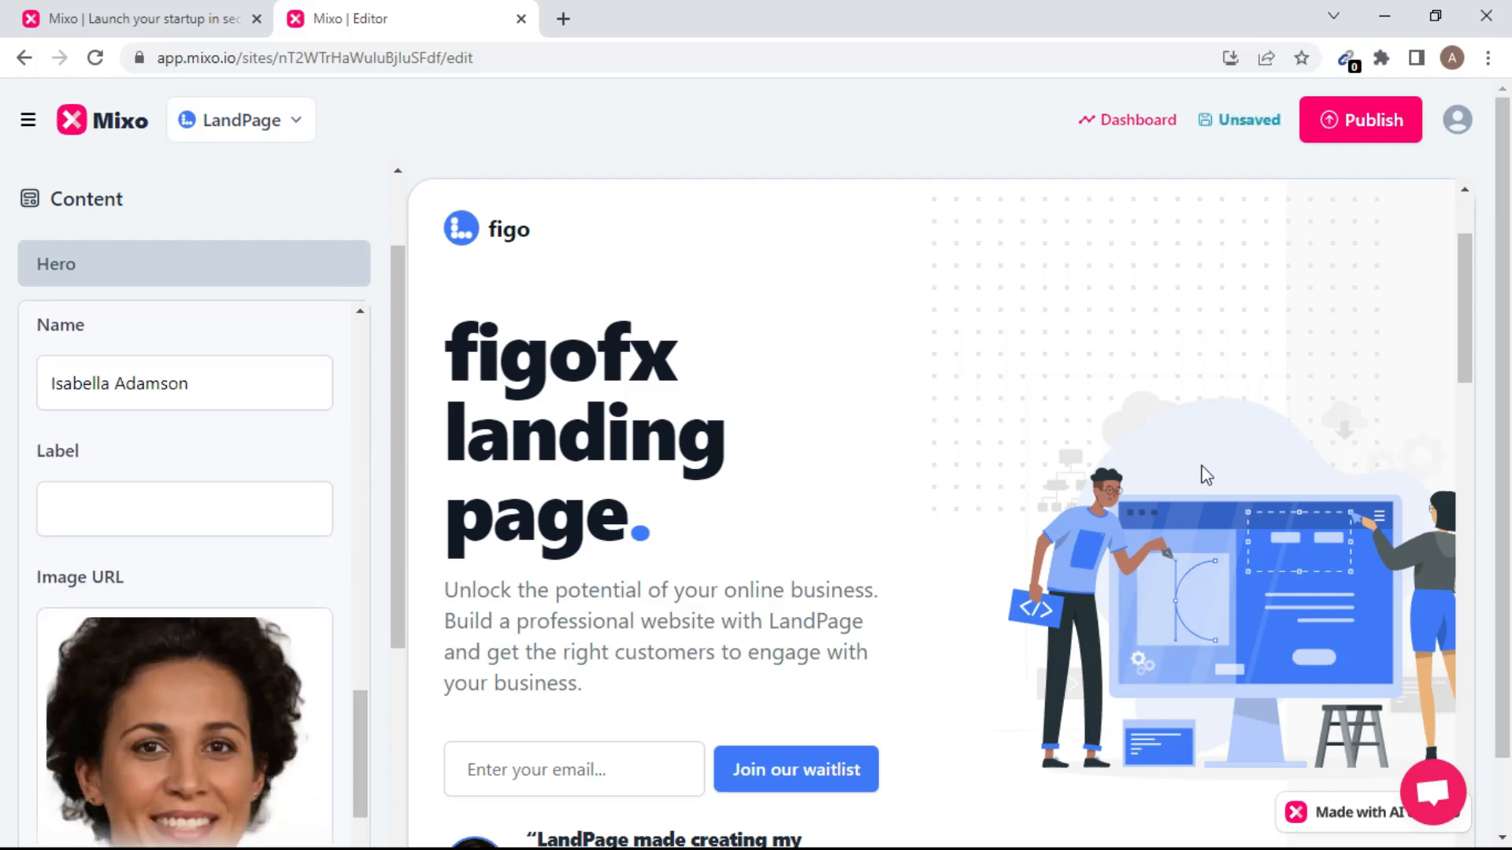
pyautogui.moveTo(399, 423); pyautogui.dragTo(404, 575)
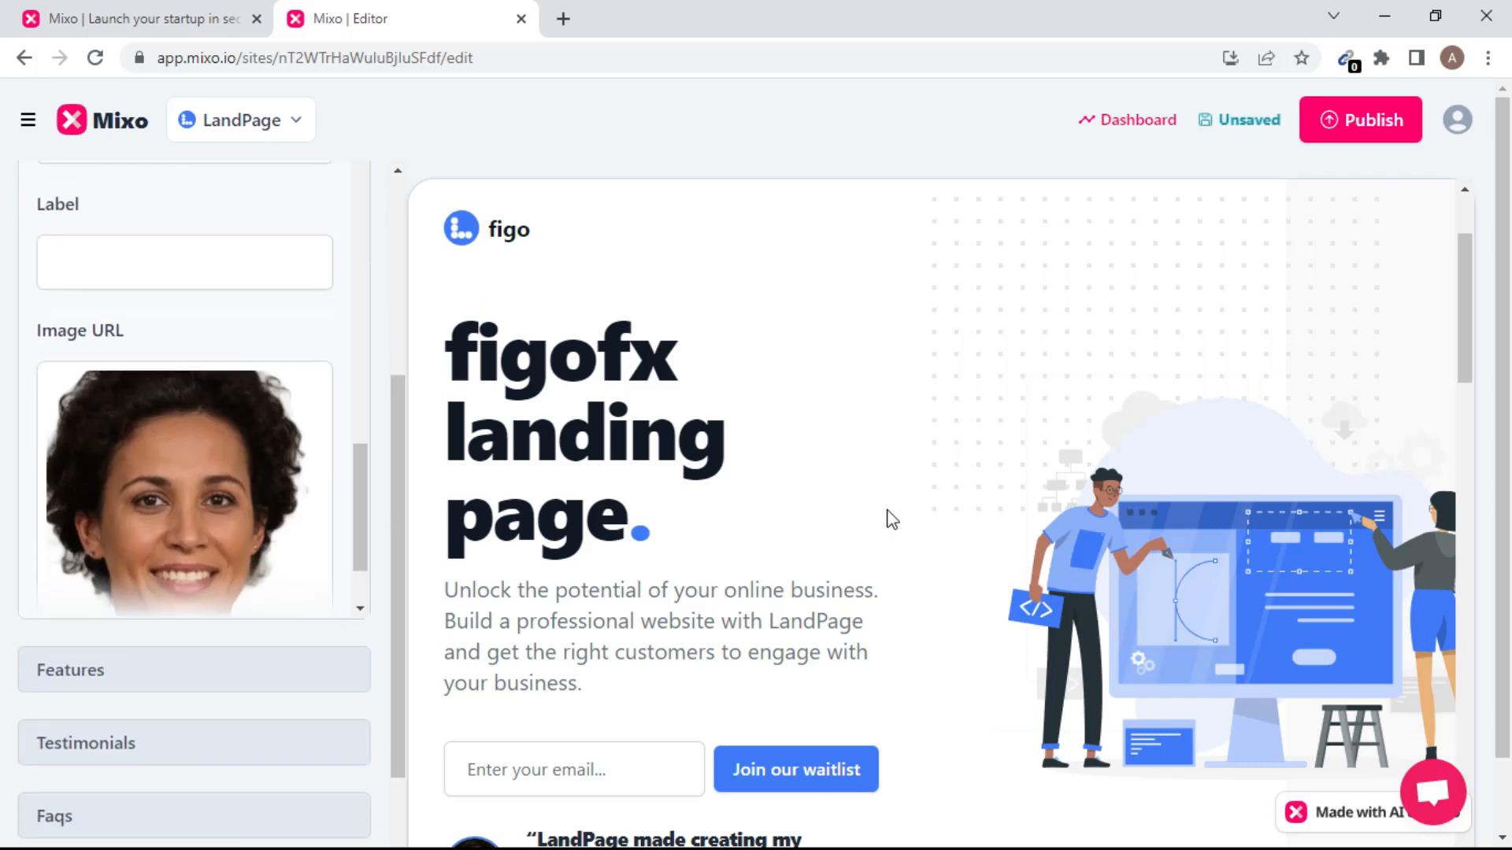
pyautogui.moveTo(1459, 316); pyautogui.dragTo(1449, 696)
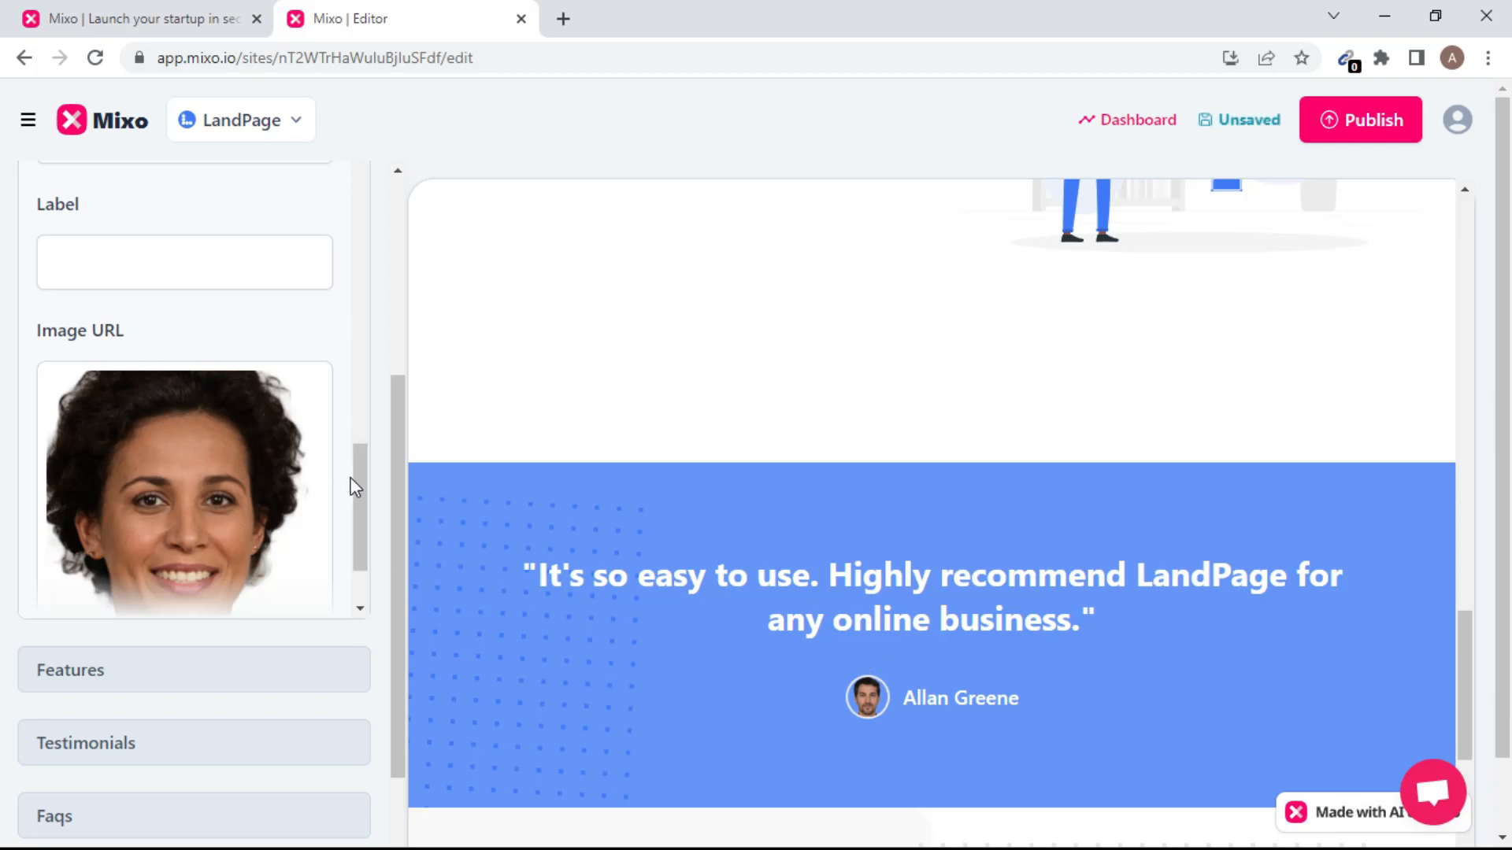
# Replace the hero review's Name field with 'figo'.
pyautogui.moveTo(356, 487); pyautogui.dragTo(365, 574)
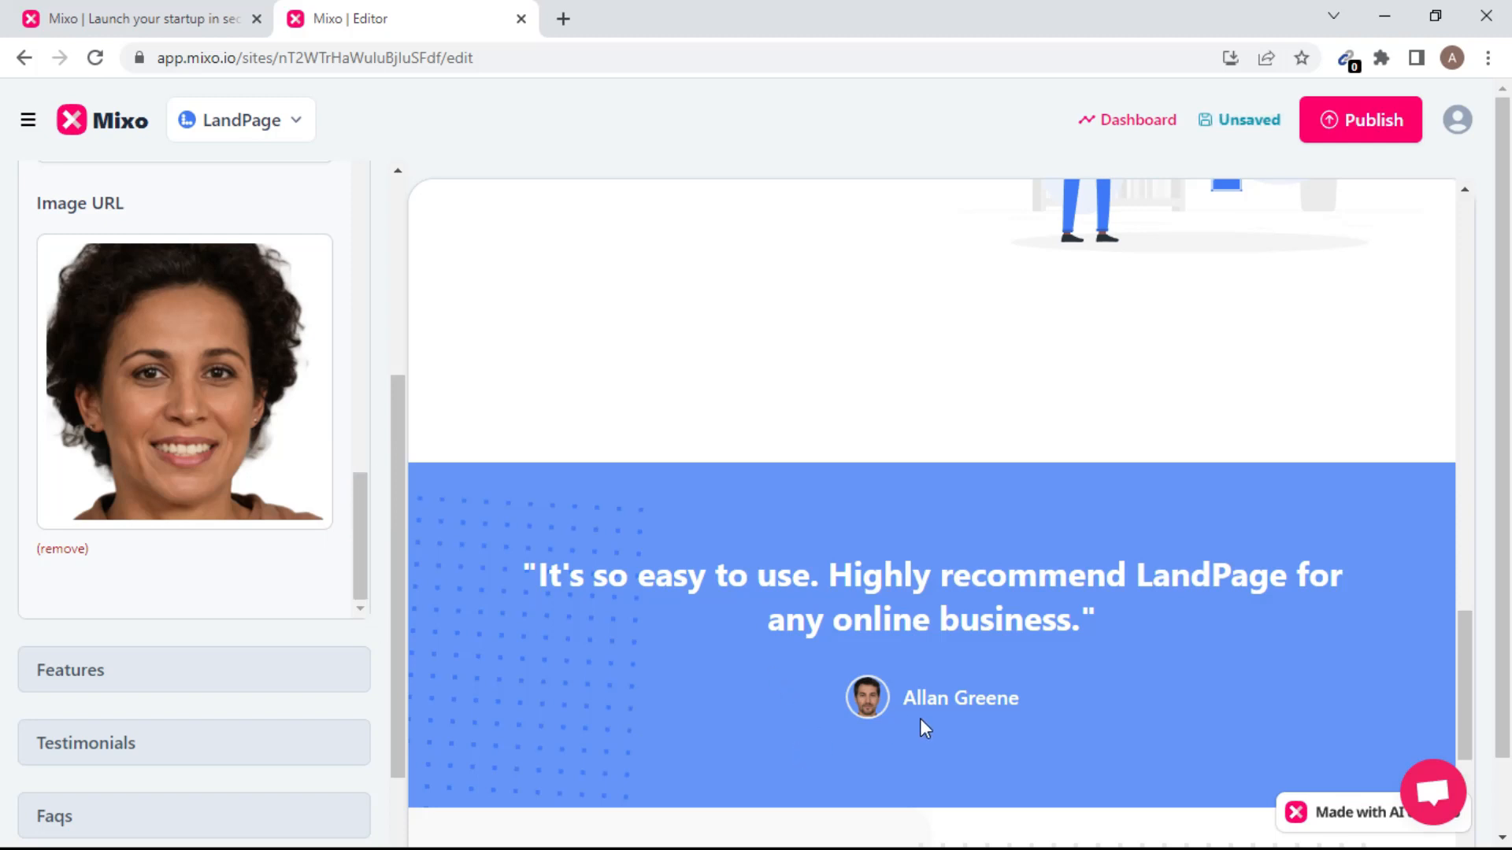
pyautogui.moveTo(362, 534); pyautogui.dragTo(368, 429)
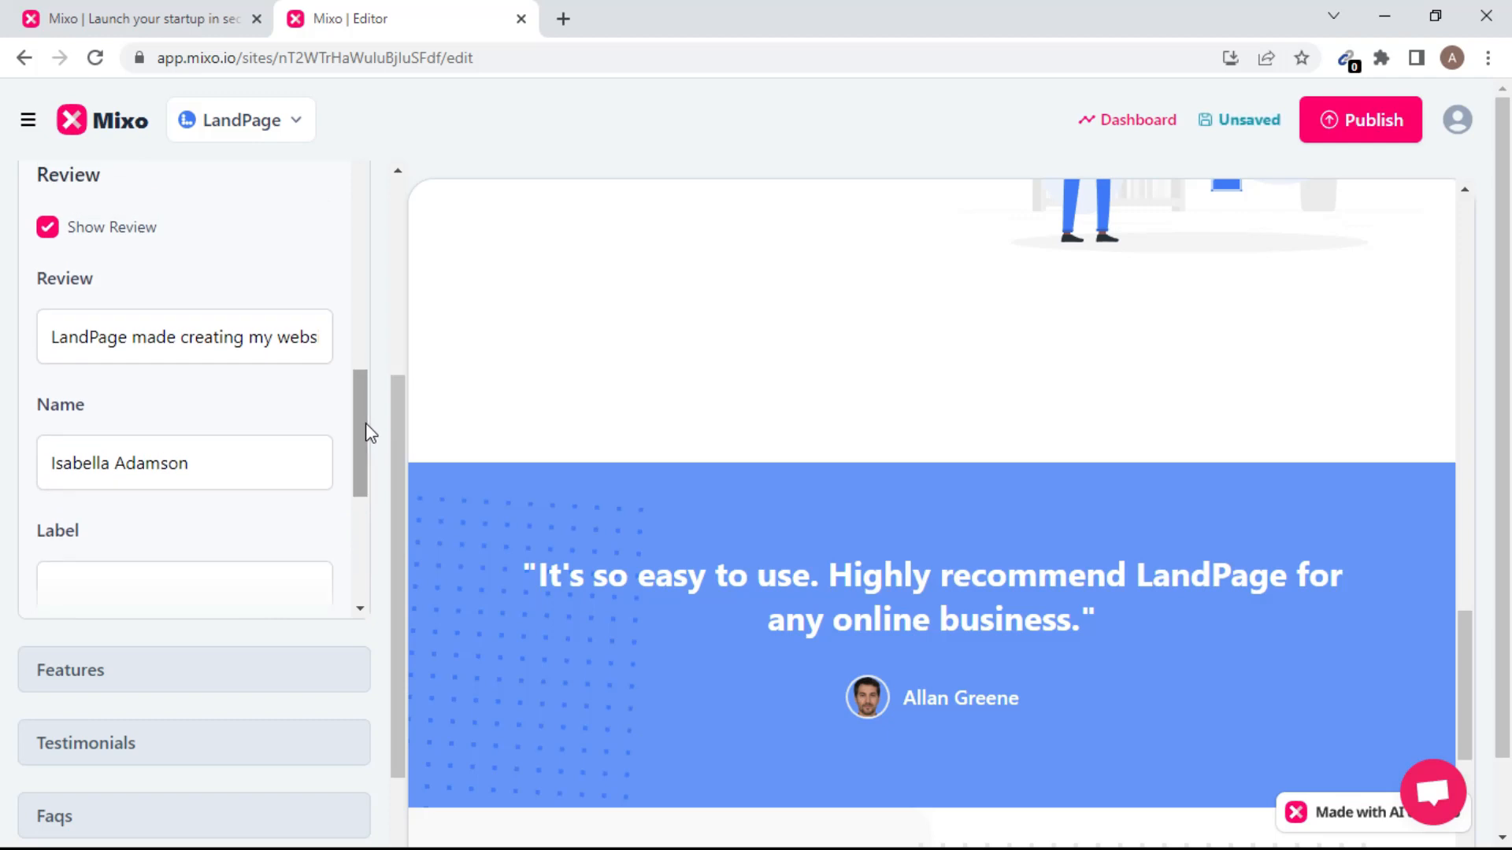
pyautogui.click(219, 466)
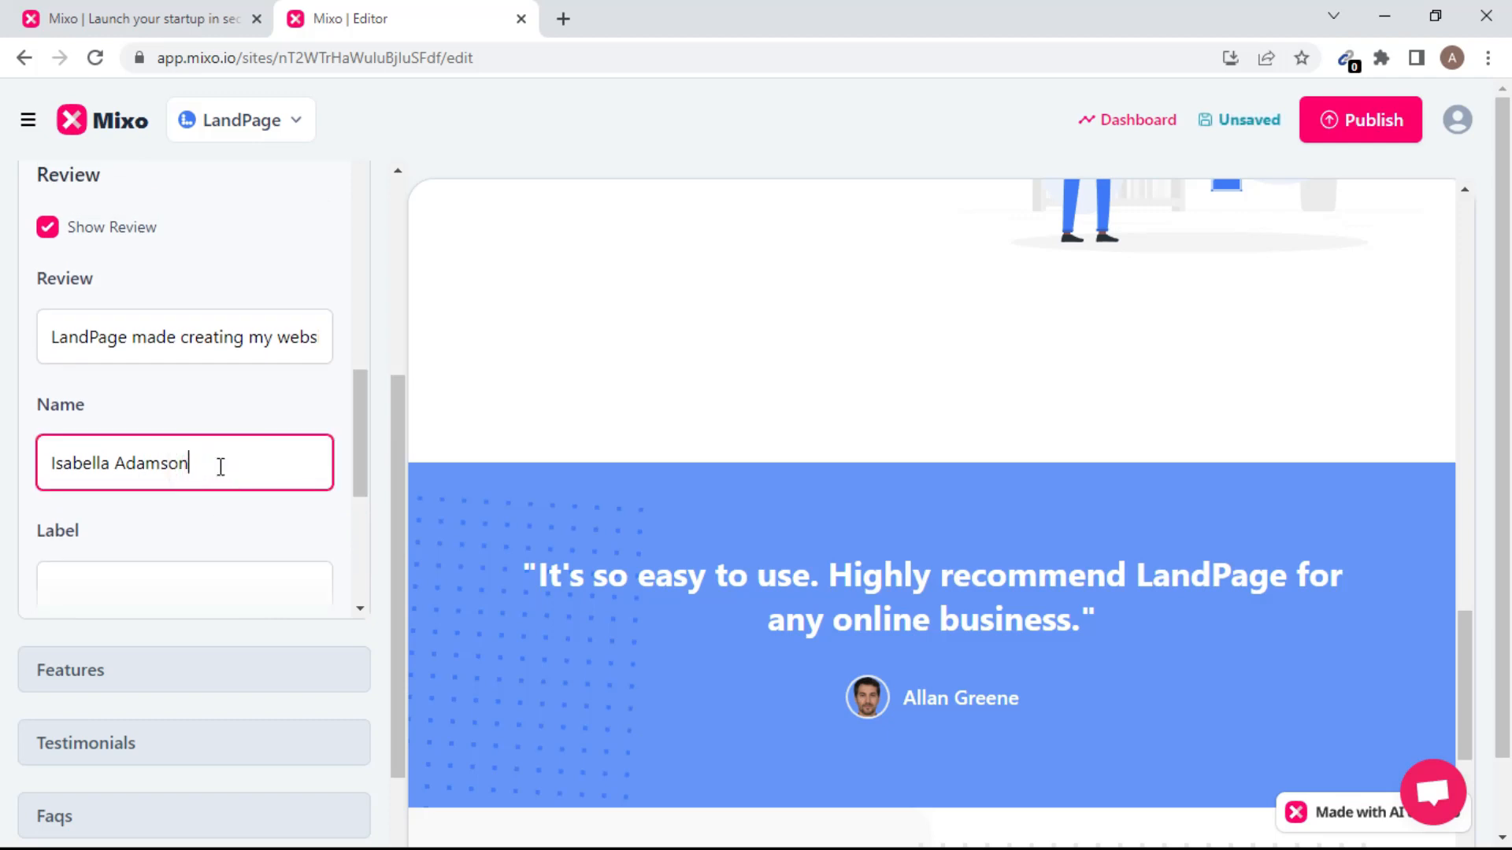
pyautogui.press('BackSpace')
pyautogui.press('BackSpace')
pyautogui.press('BackSpace')
pyautogui.press('BackSpace')
pyautogui.press('BackSpace')
pyautogui.press('BackSpace')
pyautogui.press('BackSpace')
pyautogui.press('BackSpace')
pyautogui.press('BackSpace')
pyautogui.press('BackSpace')
pyautogui.press('BackSpace')
pyautogui.press('BackSpace')
pyautogui.press('BackSpace')
pyautogui.press('BackSpace')
pyautogui.press('BackSpace')
pyautogui.press('BackSpace')
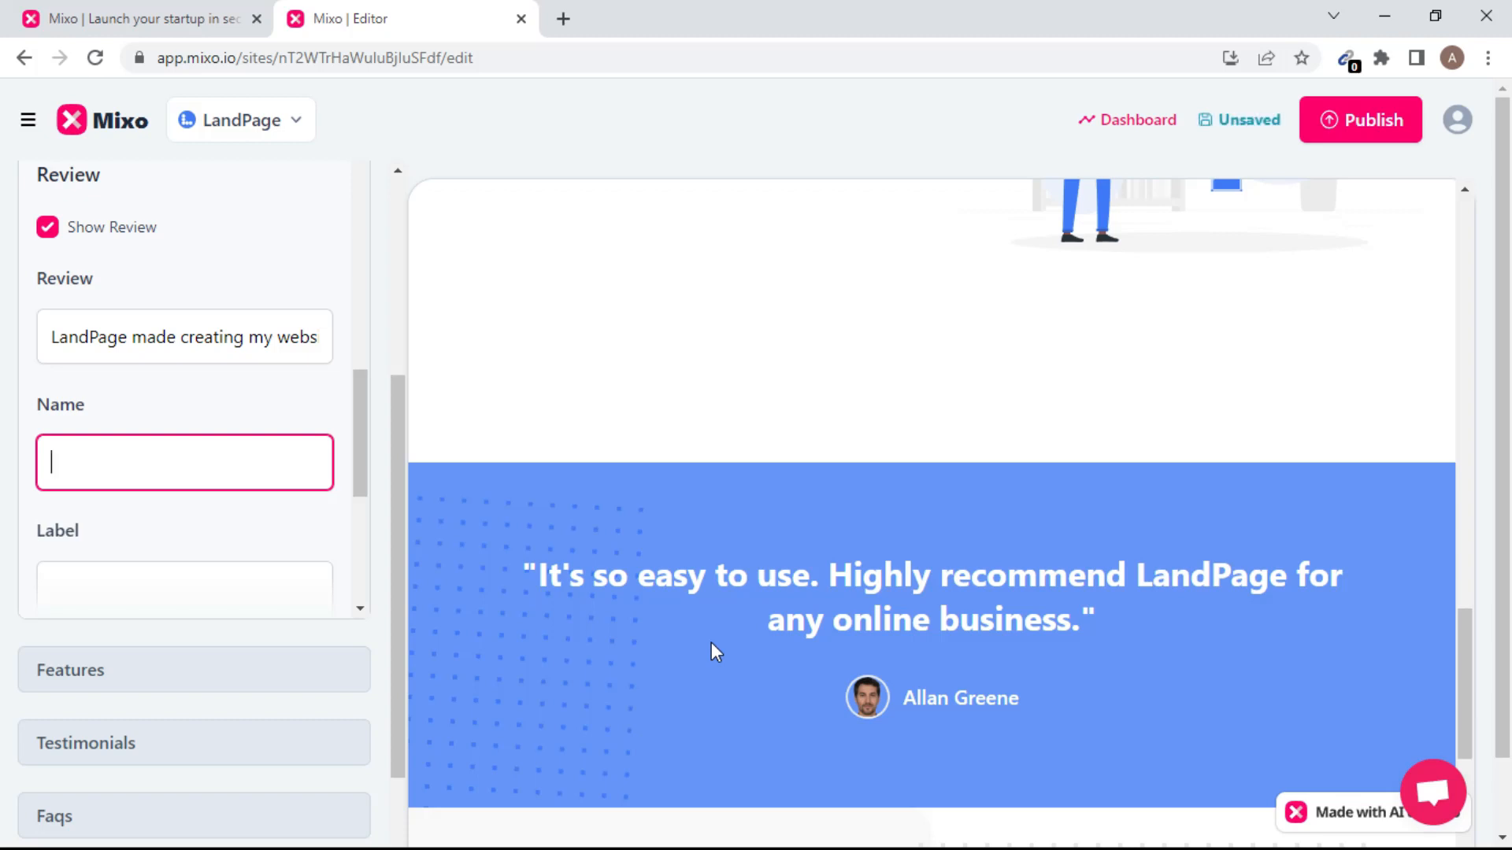
pyautogui.write('figo')
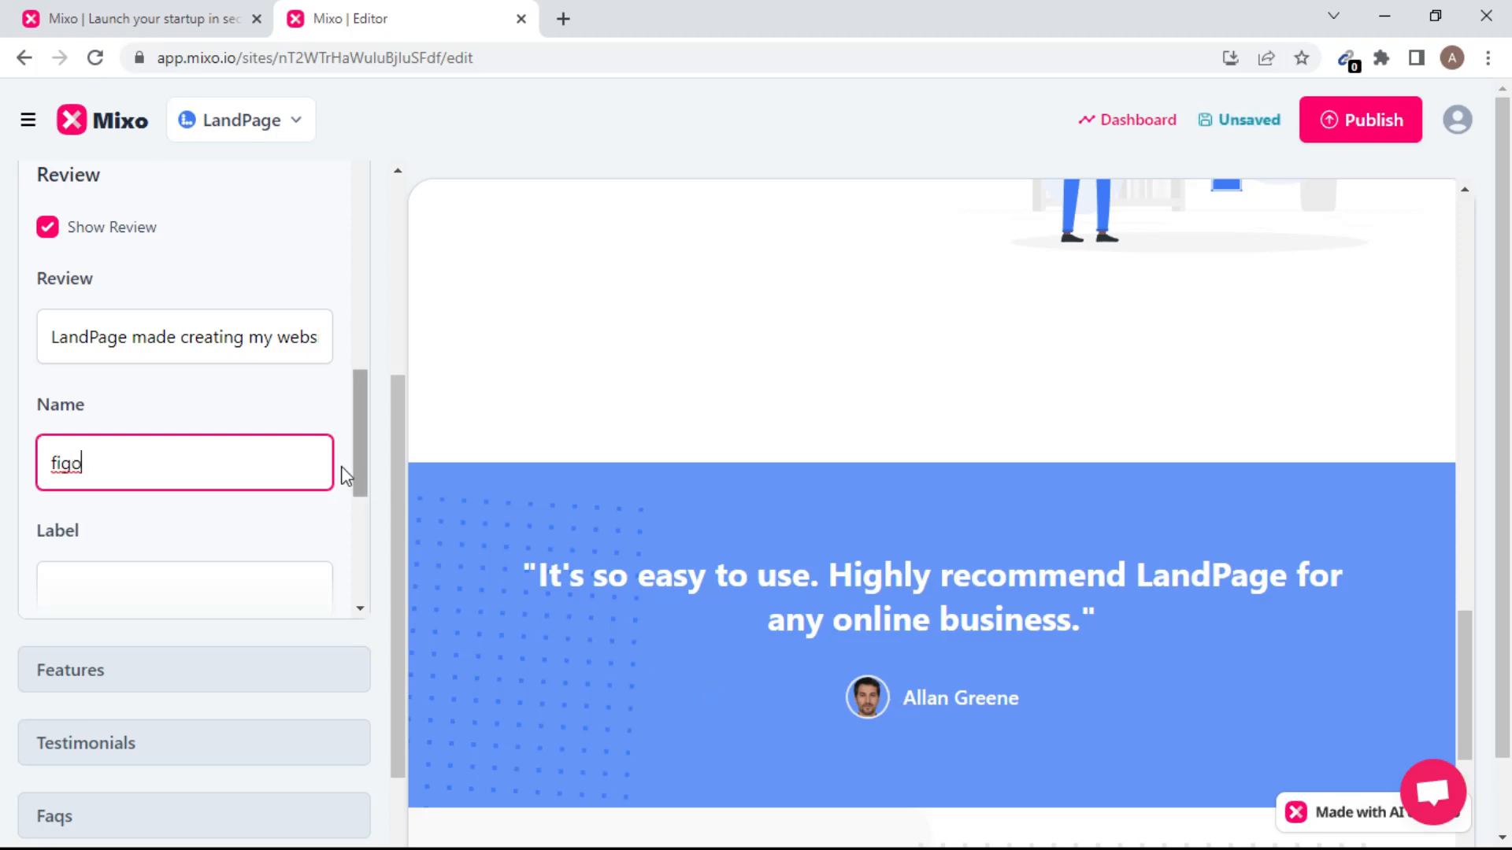
pyautogui.moveTo(356, 465); pyautogui.dragTo(359, 512)
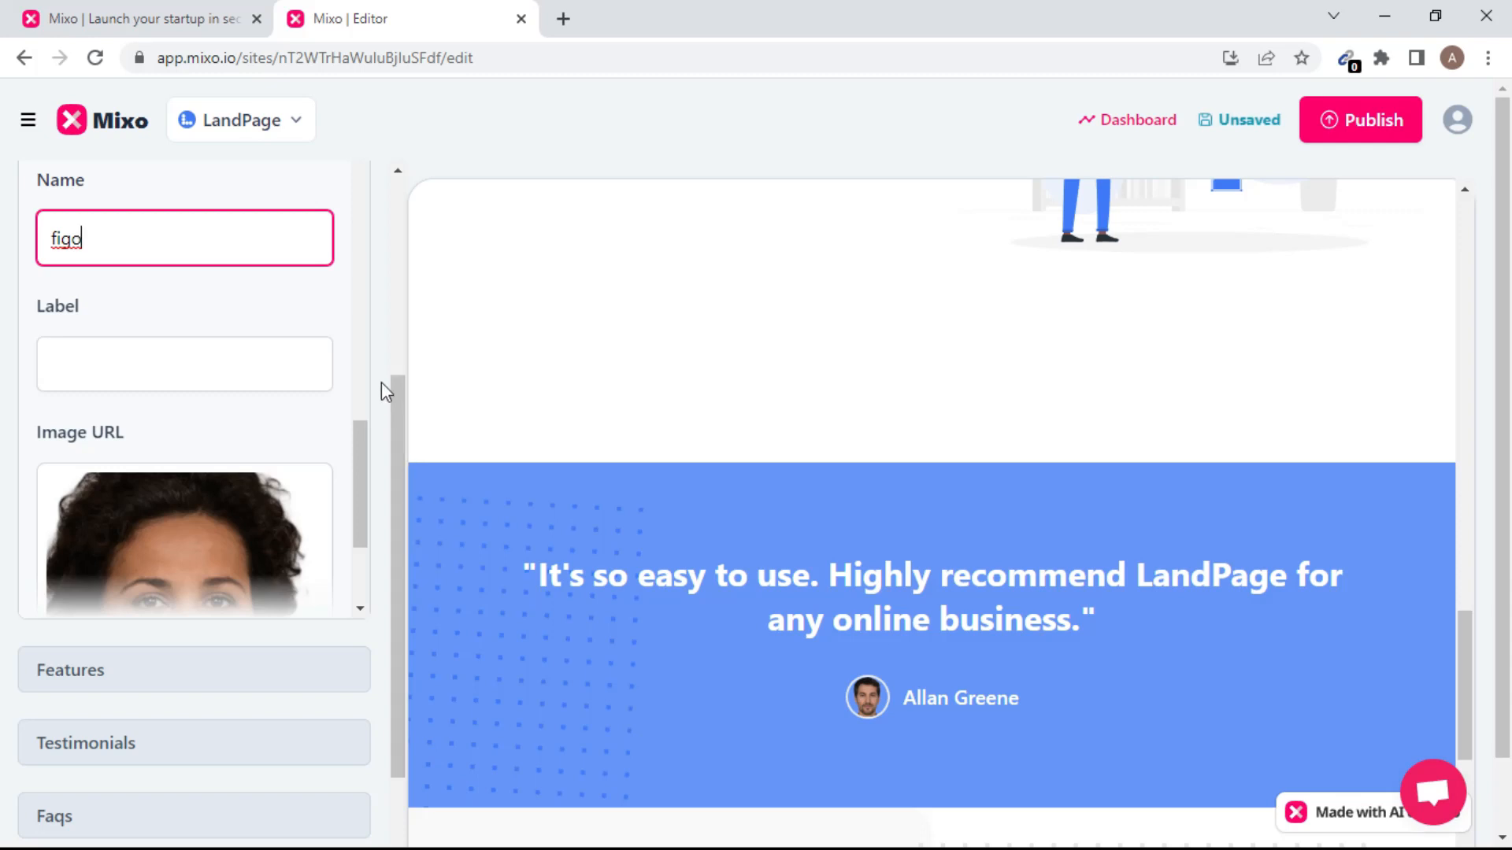
pyautogui.moveTo(366, 526); pyautogui.dragTo(366, 603)
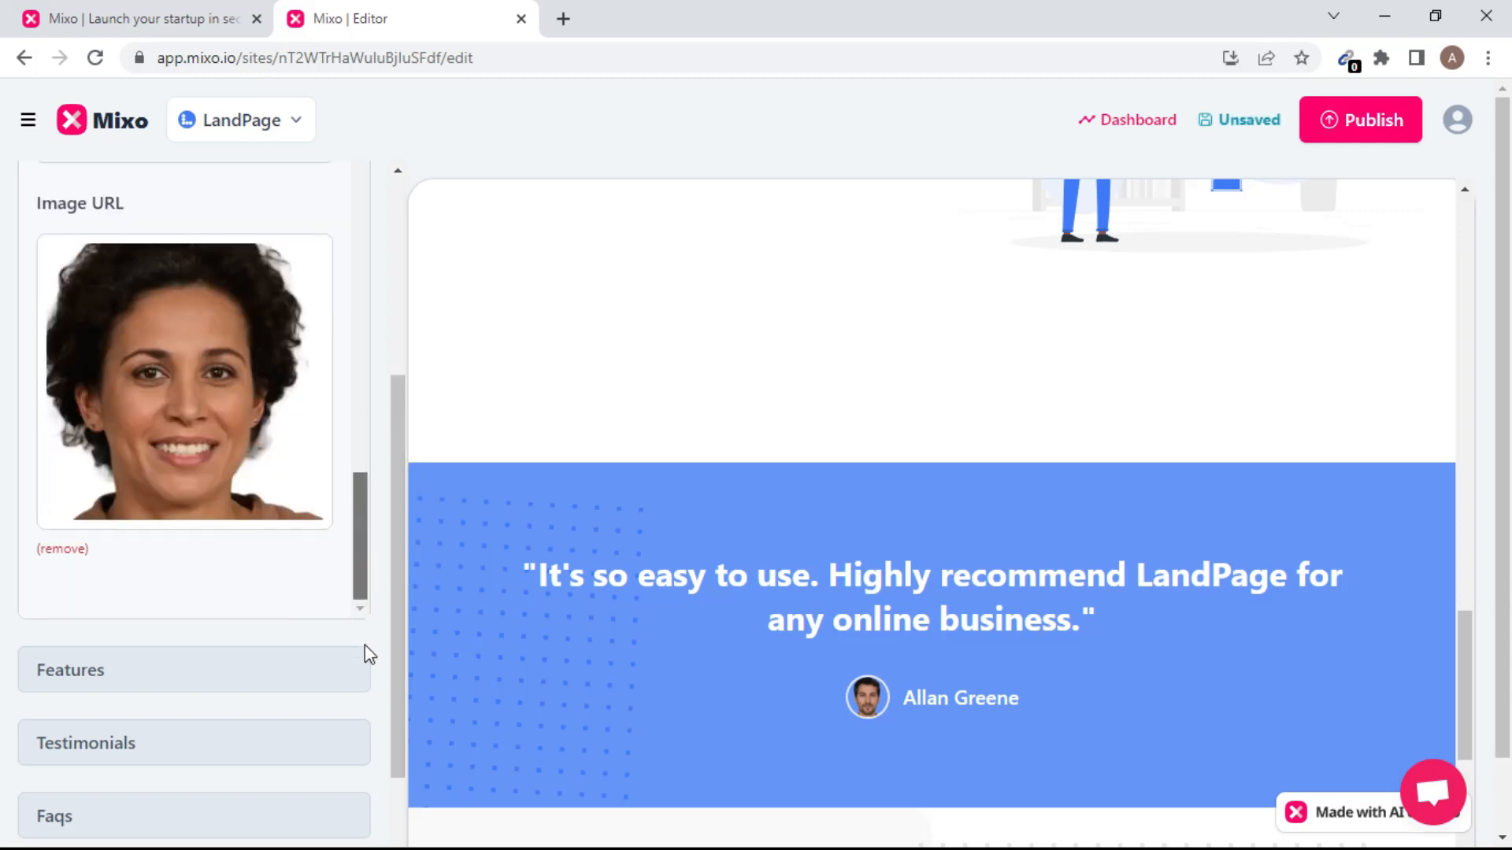
pyautogui.moveTo(352, 571); pyautogui.dragTo(351, 381)
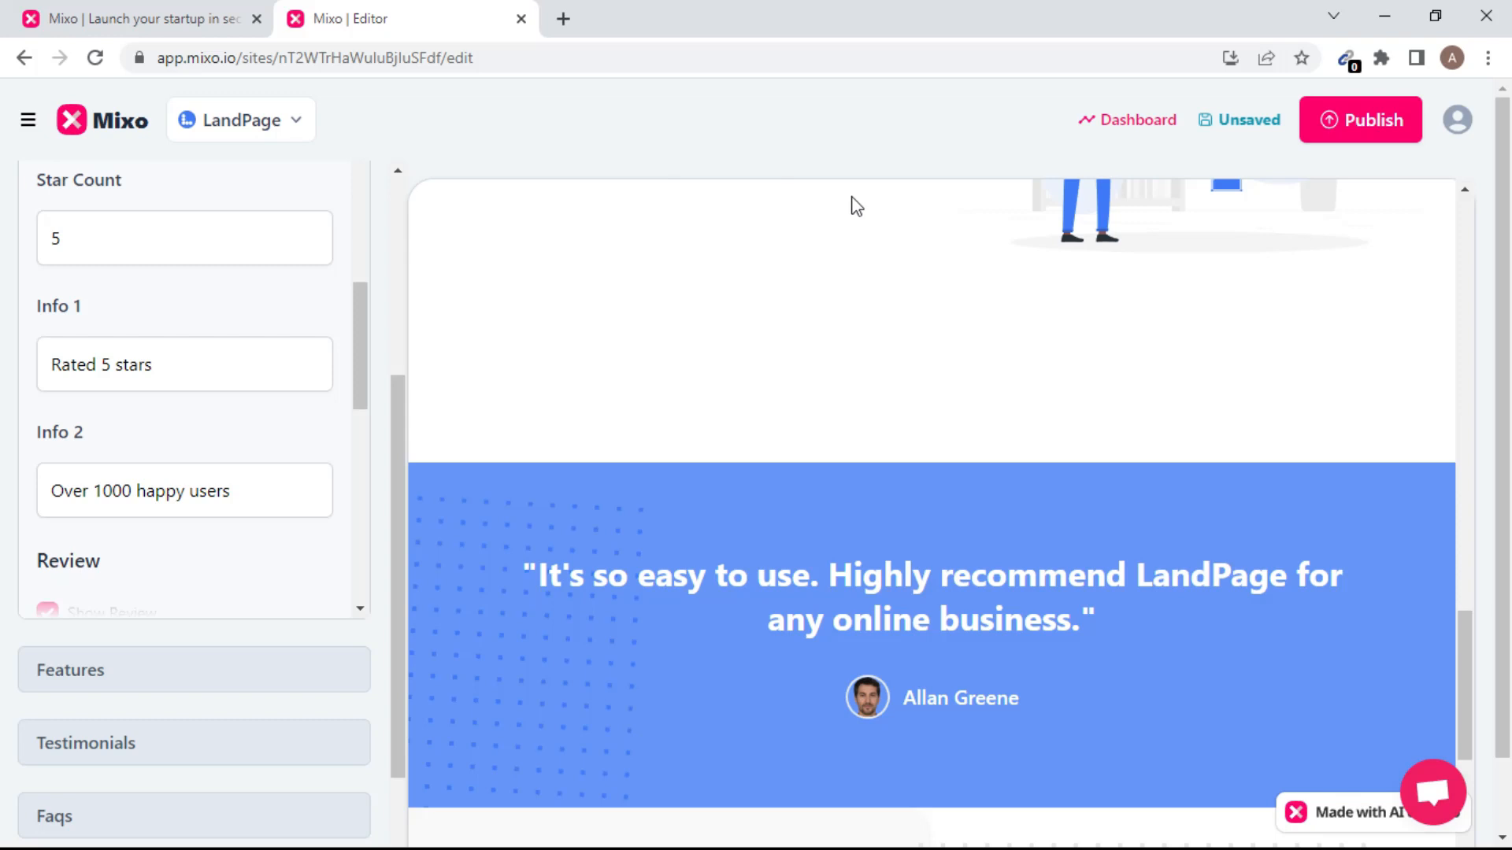
pyautogui.click(1357, 118)
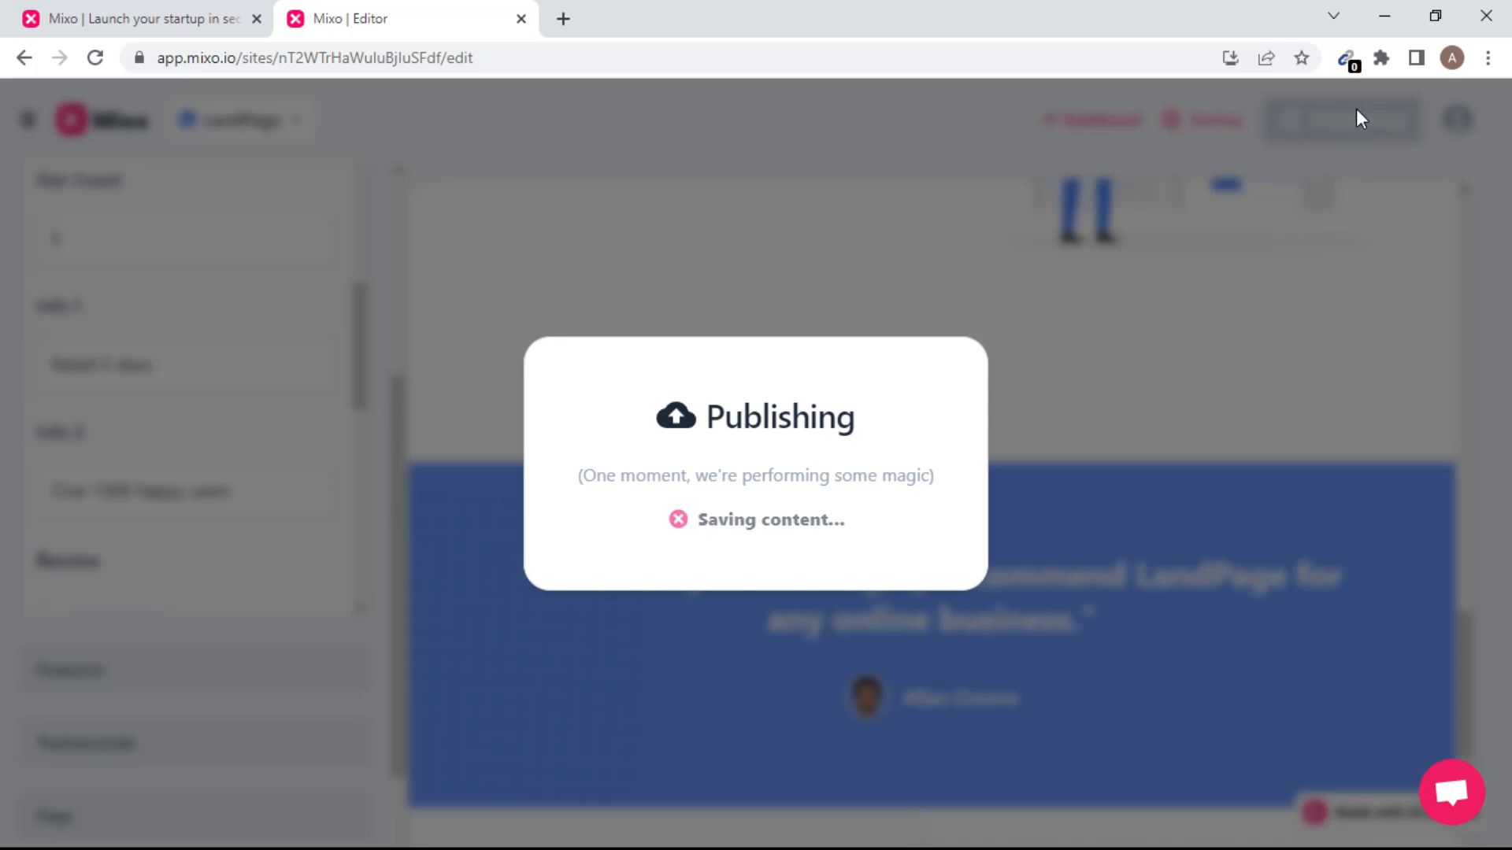
pyautogui.click(1384, 16)
pyautogui.click(789, 841)
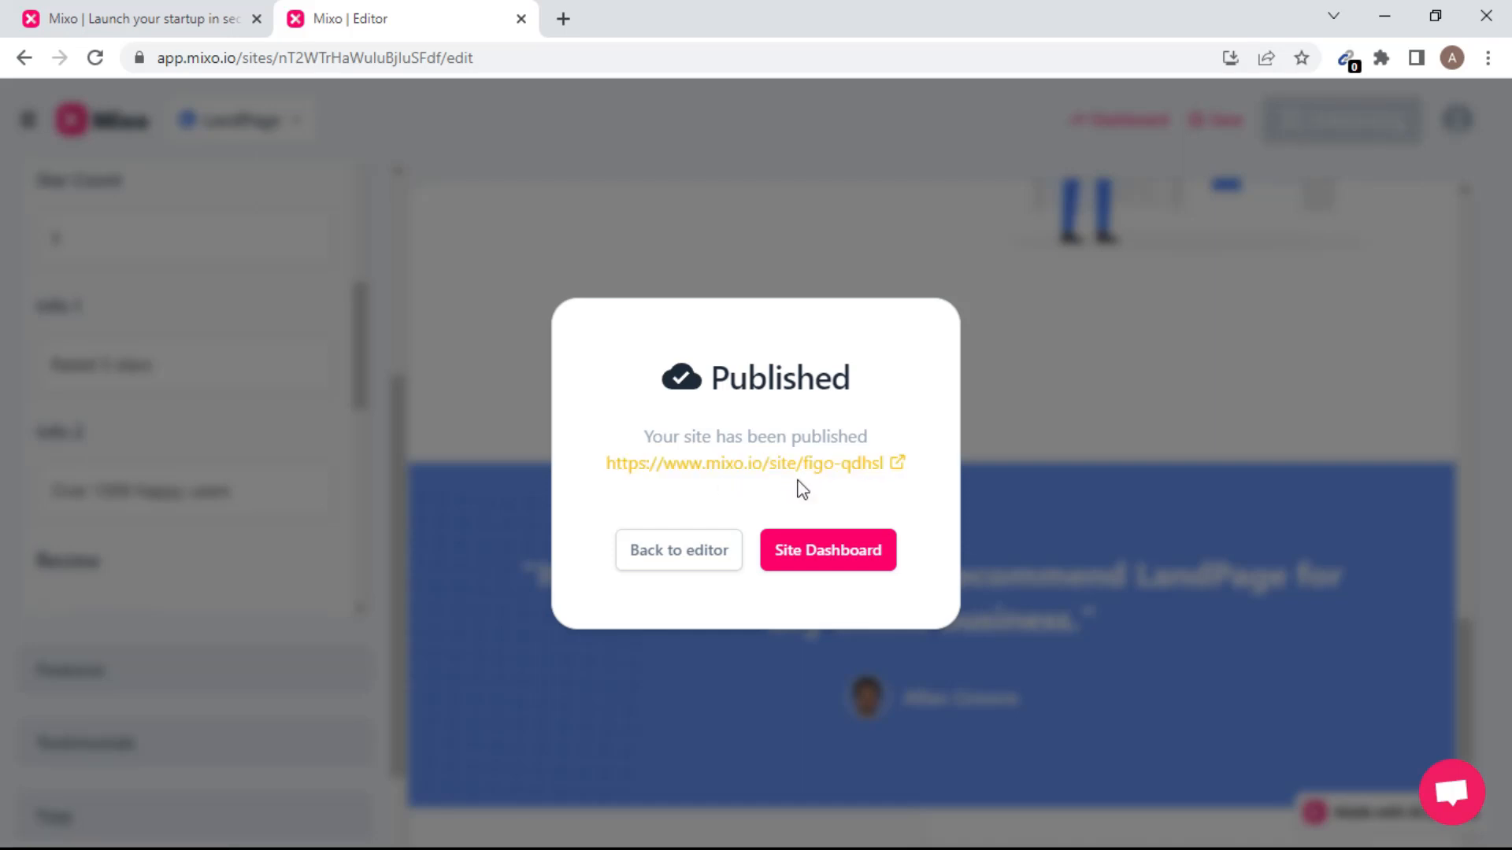
# Copy the published site's link address, then go to the Site Dashboard.
pyautogui.rightClick(772, 469)
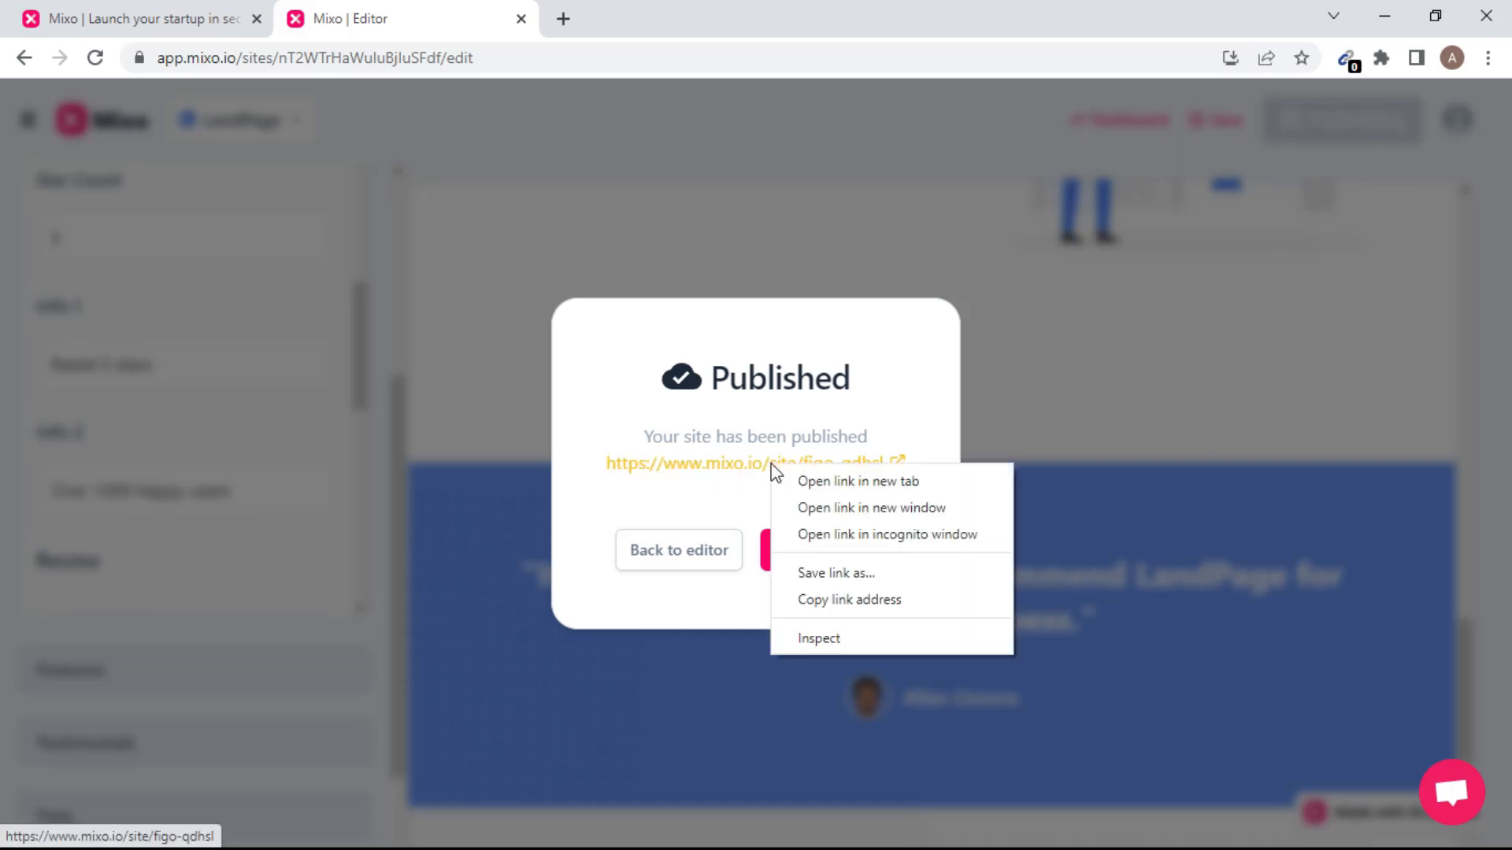
pyautogui.click(844, 601)
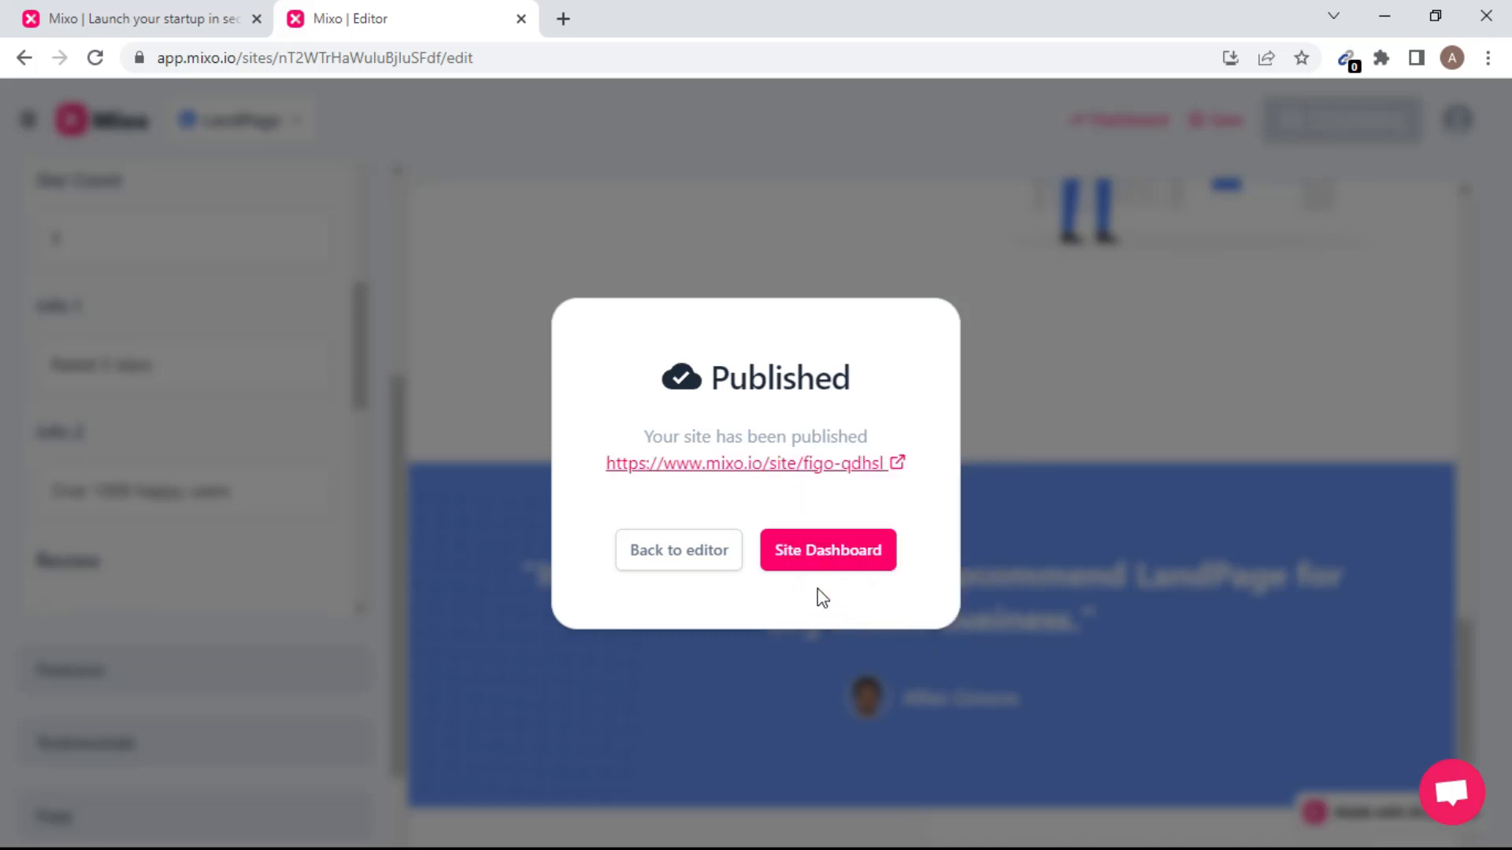
pyautogui.click(819, 564)
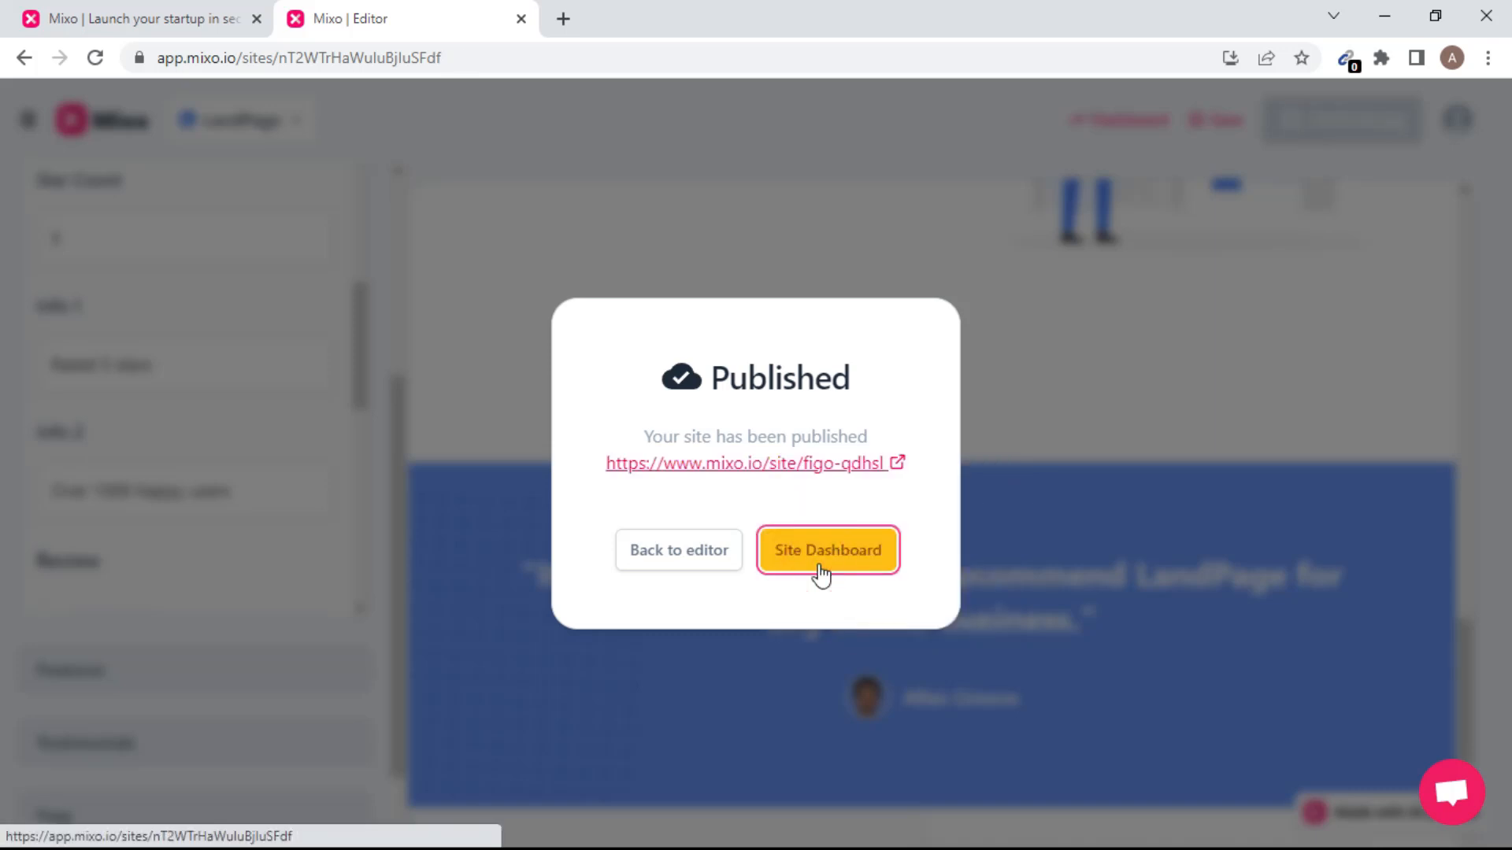